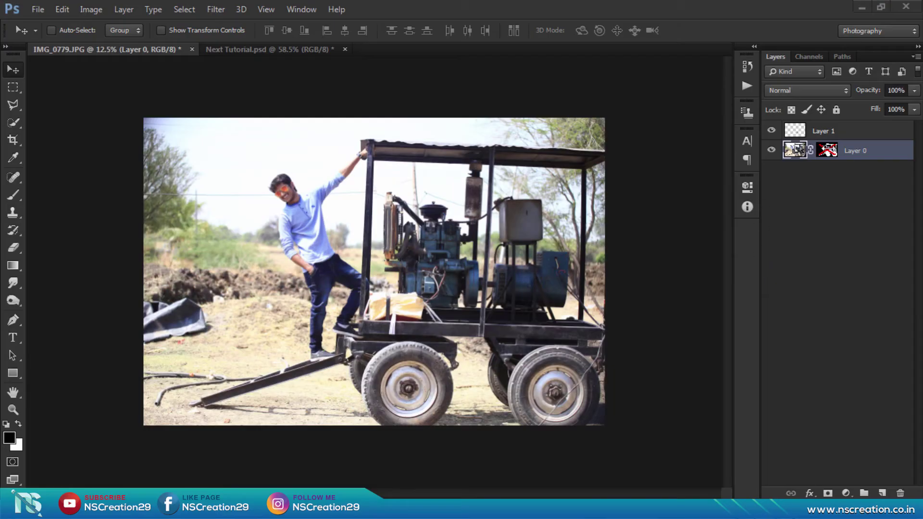
Toggle the IMG_0779.JPG cutout mask to compare backgrounds, then go to Next Tutorial.psd.
shift+click(825, 153)
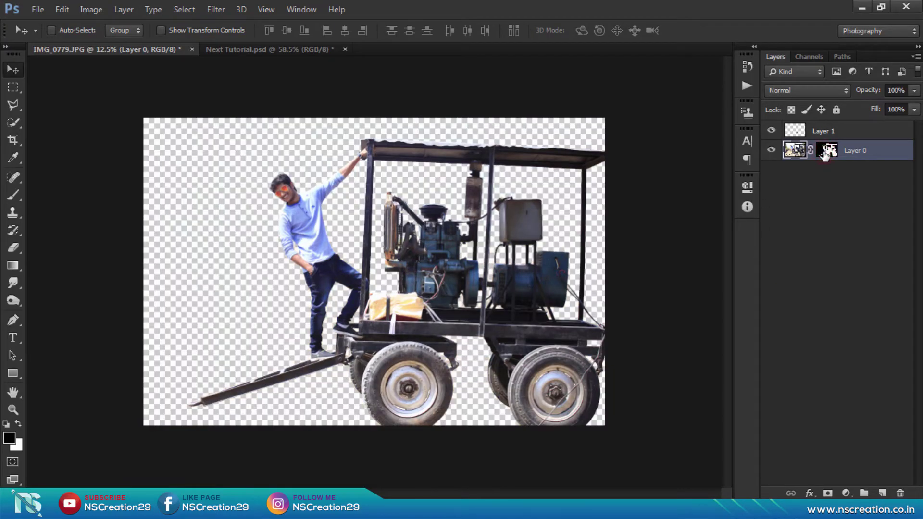
shift+click(823, 152)
click(318, 50)
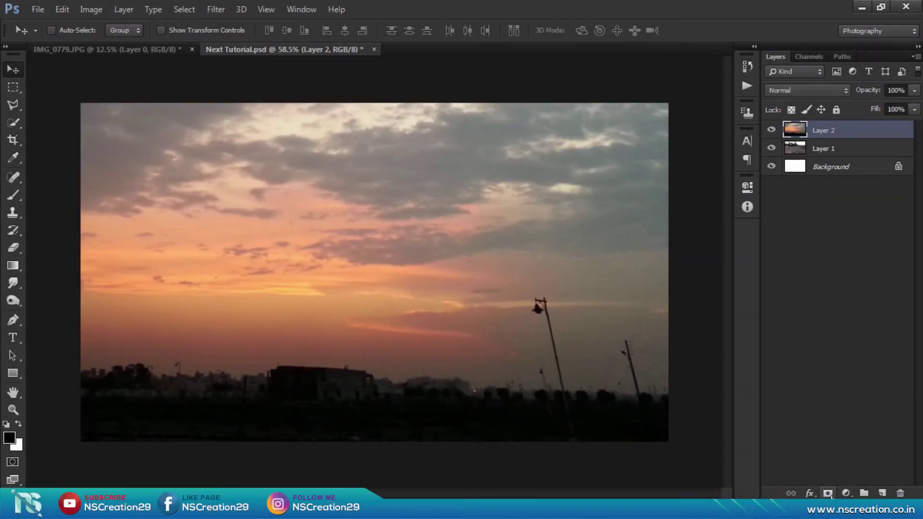
Add a layer mask to the sunset Layer 2 and test gradient drags, undoing them.
click(827, 493)
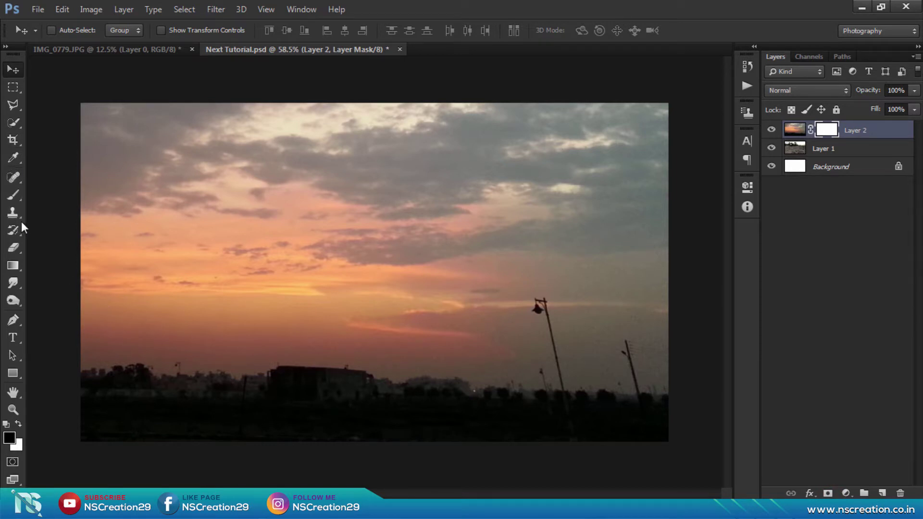
click(13, 265)
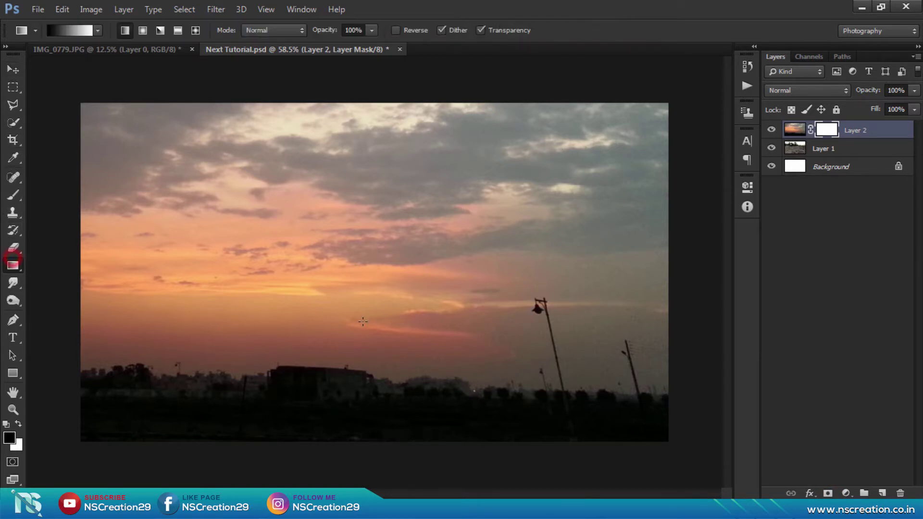
drag(383, 347, 379, 435)
key(ctrl+z)
drag(379, 328, 380, 390)
key(ctrl+z)
With colours swapped, redraw the mask gradient so the sky fades out above the horizon and hides the pole.
click(18, 423)
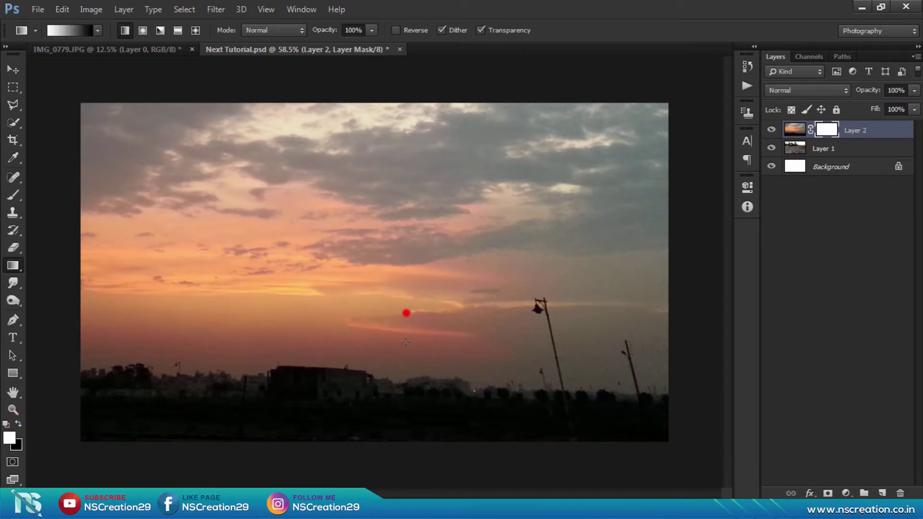
drag(405, 342, 405, 385)
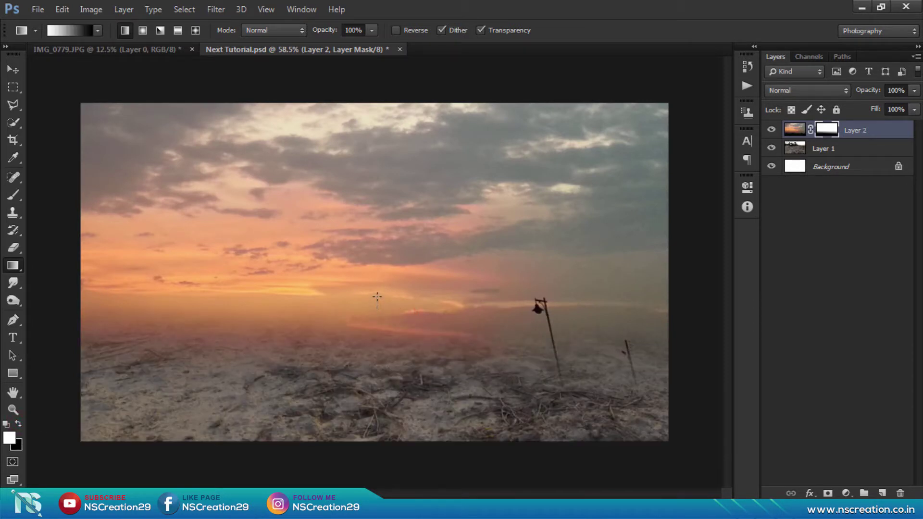
drag(376, 297, 383, 353)
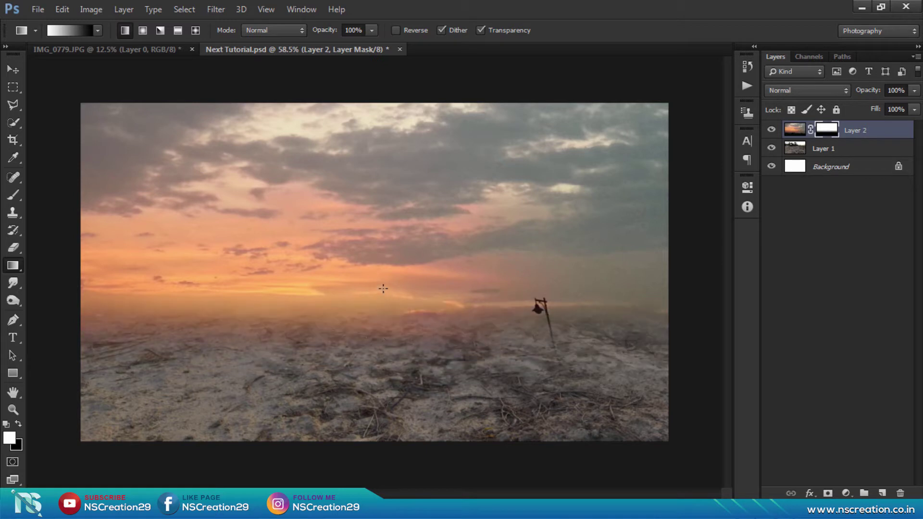
drag(383, 289, 379, 344)
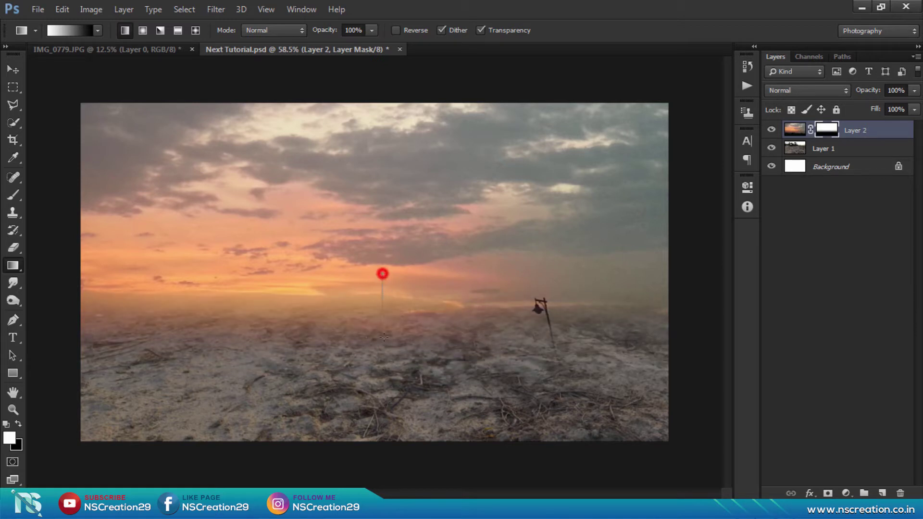
drag(383, 279, 384, 339)
drag(378, 258, 379, 317)
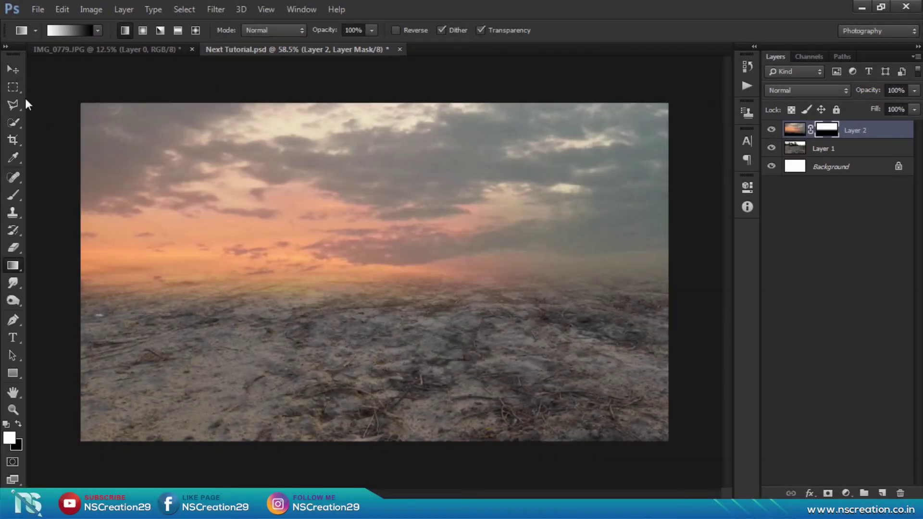
Drag the man-and-trailer cutout from IMG_0779.JPG into Next Tutorial.psd as Layer 3.
click(13, 71)
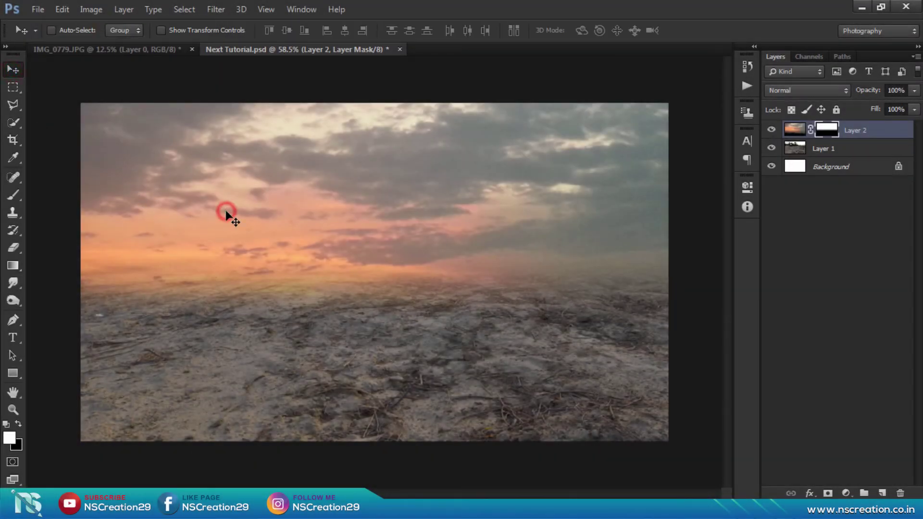
click(145, 48)
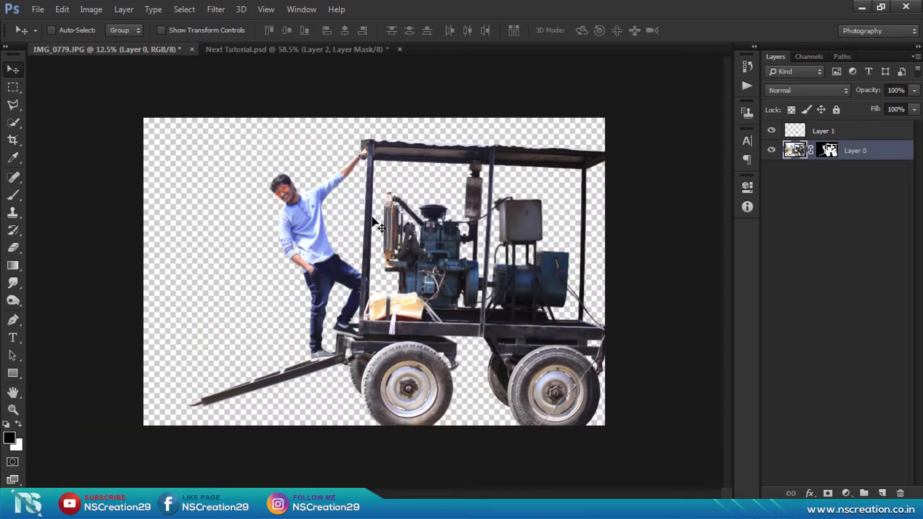
mouse_move(370, 217)
mouse_down()
mouse_move(298, 53)
mouse_move(333, 186)
mouse_up()
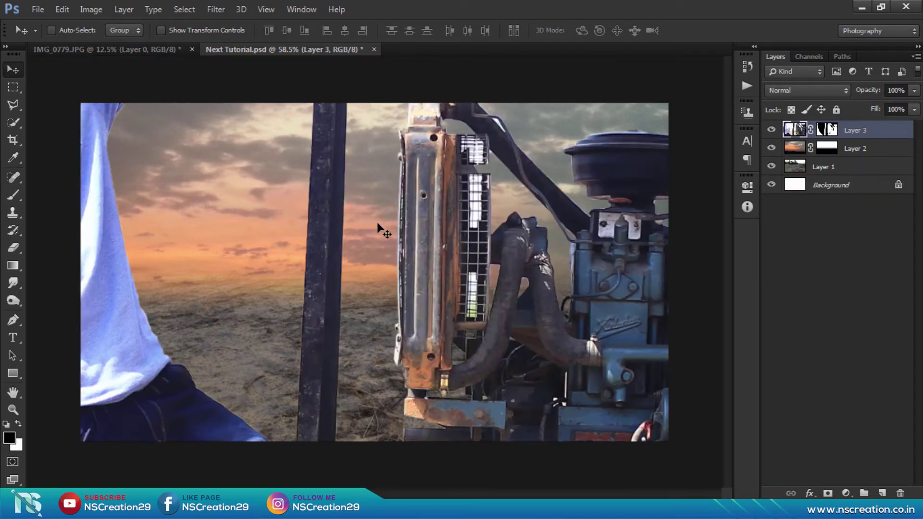
scroll(406, 238, down, 3)
scroll(407, 241, down, 2)
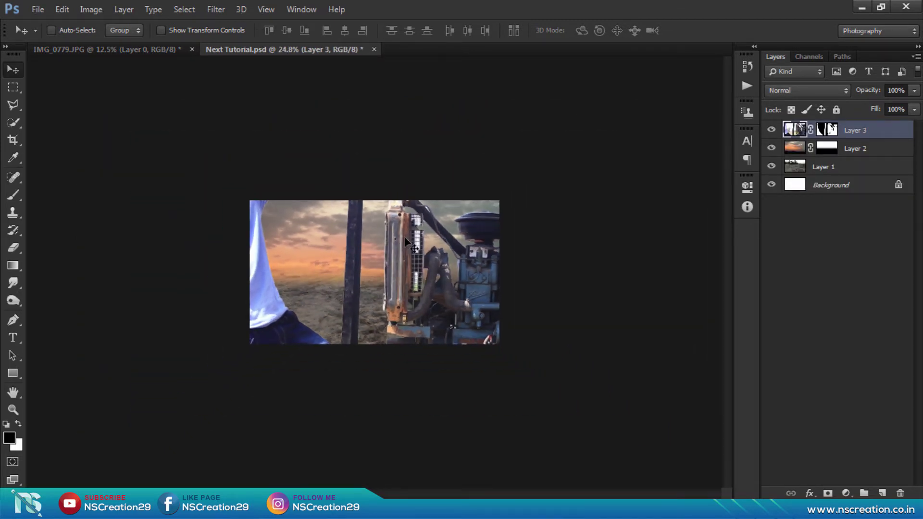
Free-transform the man and trailer down to fit the scene.
key(ctrl+t)
scroll(425, 233, down, 2)
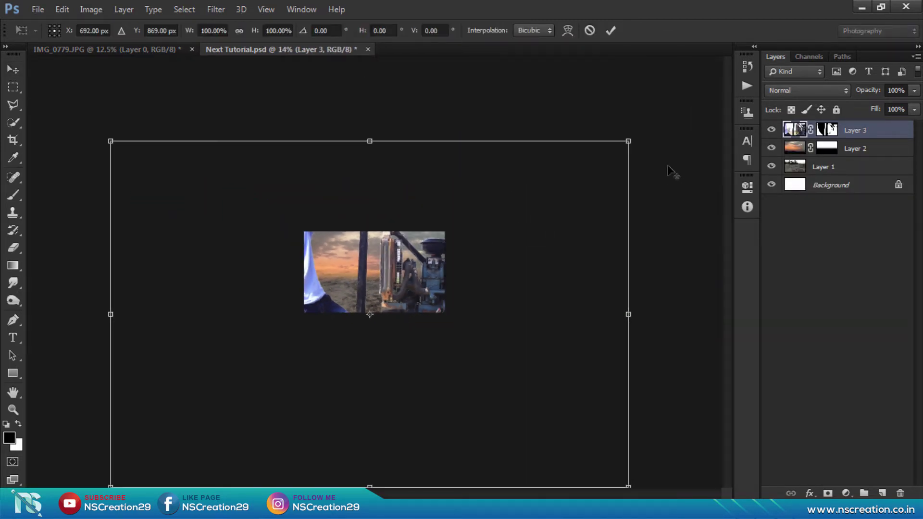
mouse_move(626, 140)
mouse_down()
mouse_move(453, 287)
mouse_move(419, 284)
mouse_up()
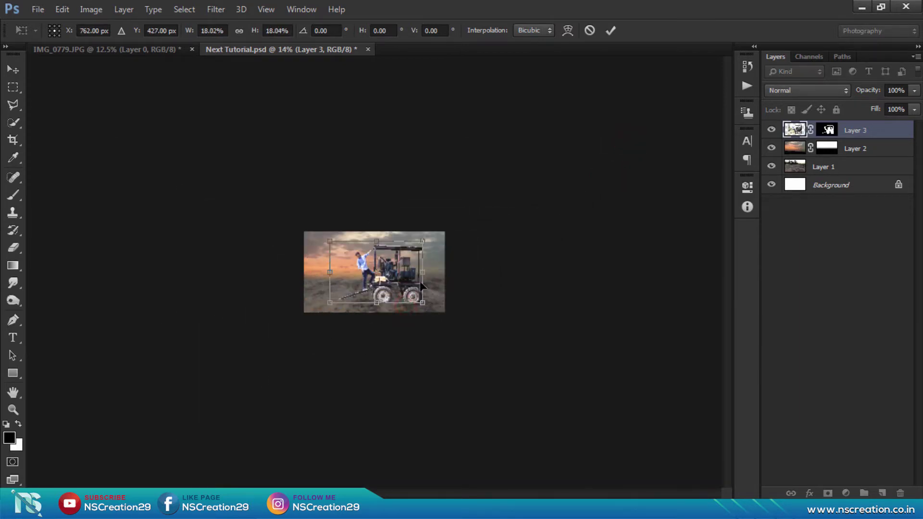
scroll(419, 284, up, 3)
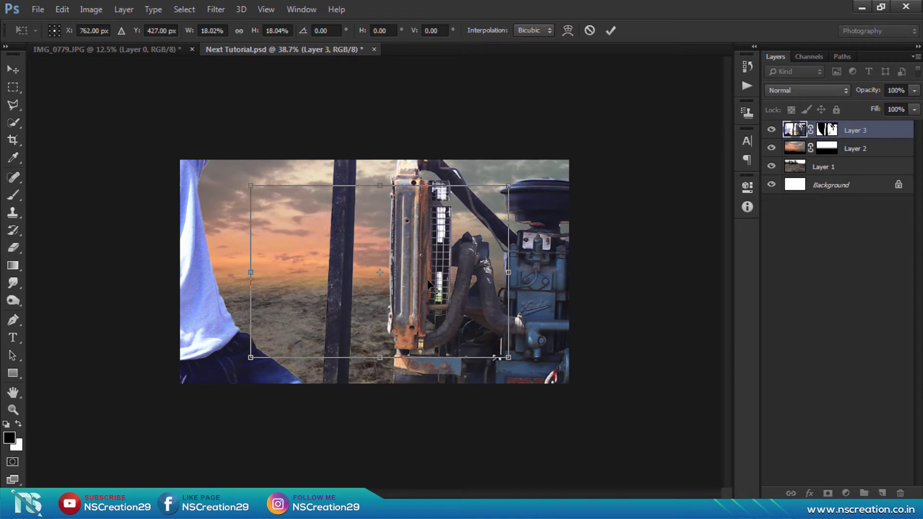
scroll(427, 278, up, 2)
scroll(428, 284, down, 1)
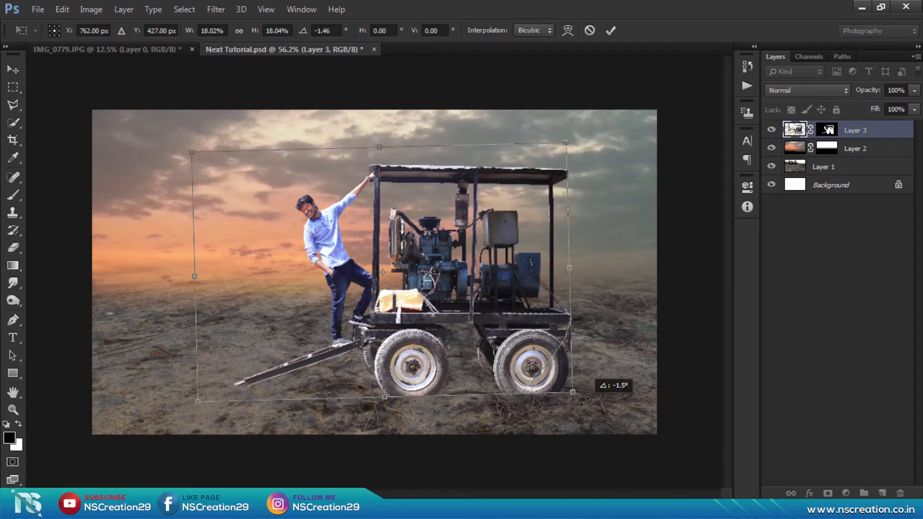
Tilt the cutout slightly, shrink it to about 17.4%, commit, and nudge it right onto the ground.
drag(575, 407, 581, 405)
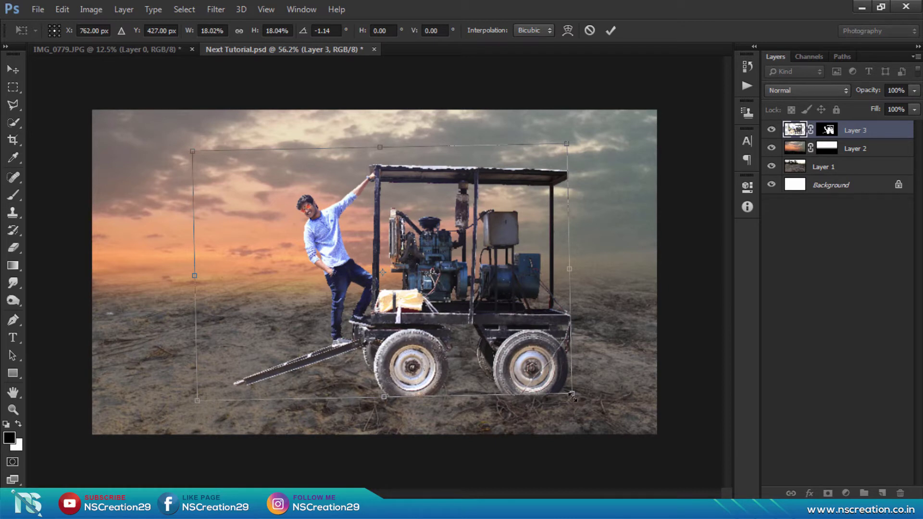
drag(572, 396, 568, 391)
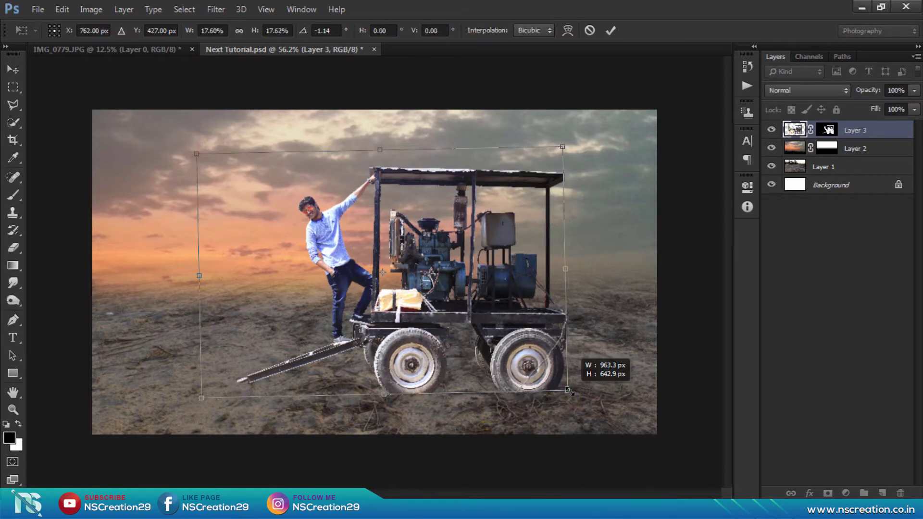
drag(569, 392, 567, 387)
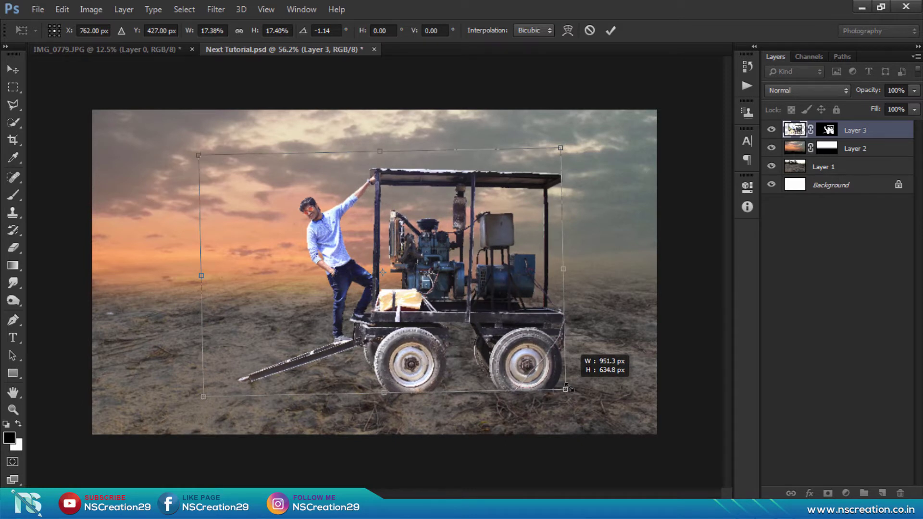
click(609, 32)
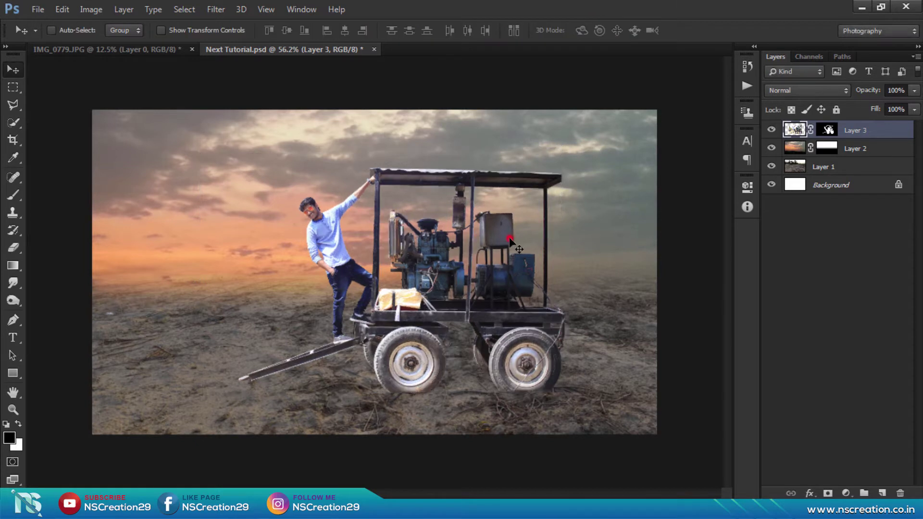
drag(509, 238, 526, 242)
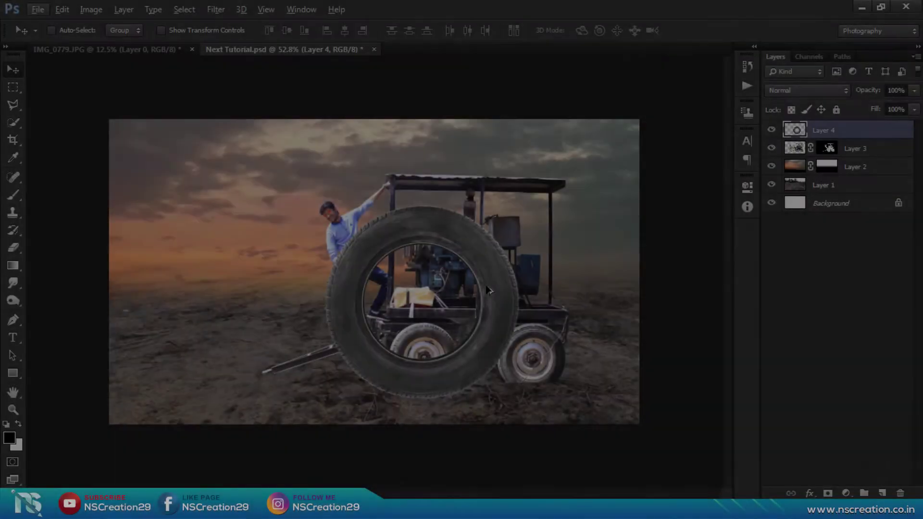
Scale the tire to the front wheel's size and warp its lower edge to fit.
key(ctrl+t)
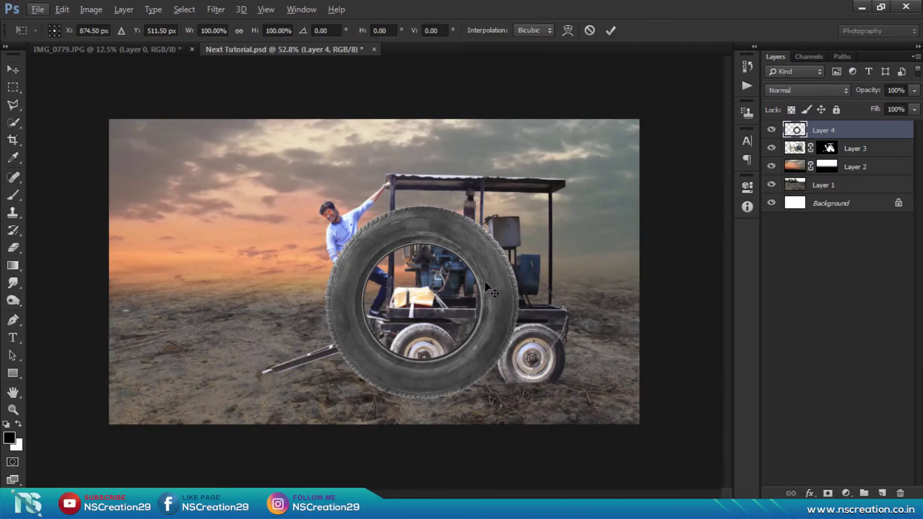
mouse_move(518, 207)
mouse_down()
mouse_move(463, 262)
mouse_move(440, 331)
mouse_move(445, 344)
mouse_move(455, 323)
mouse_move(451, 335)
mouse_up()
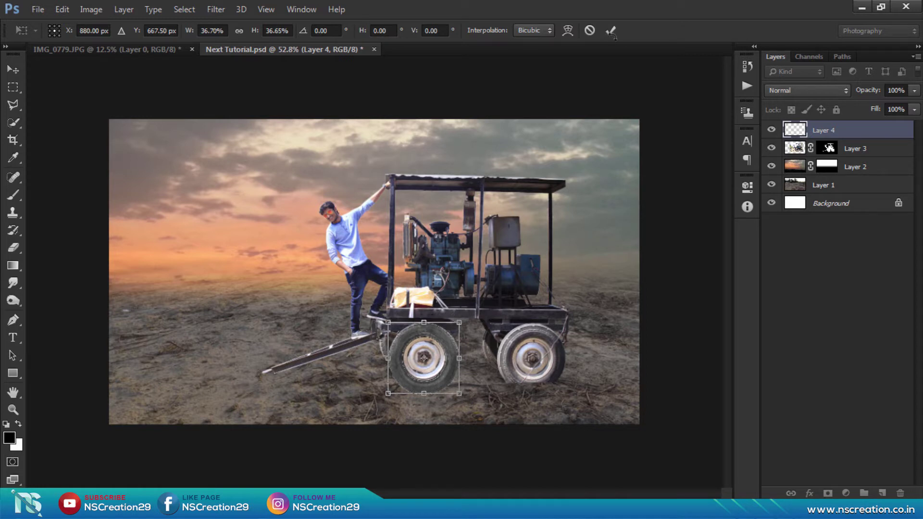
right_click(443, 339)
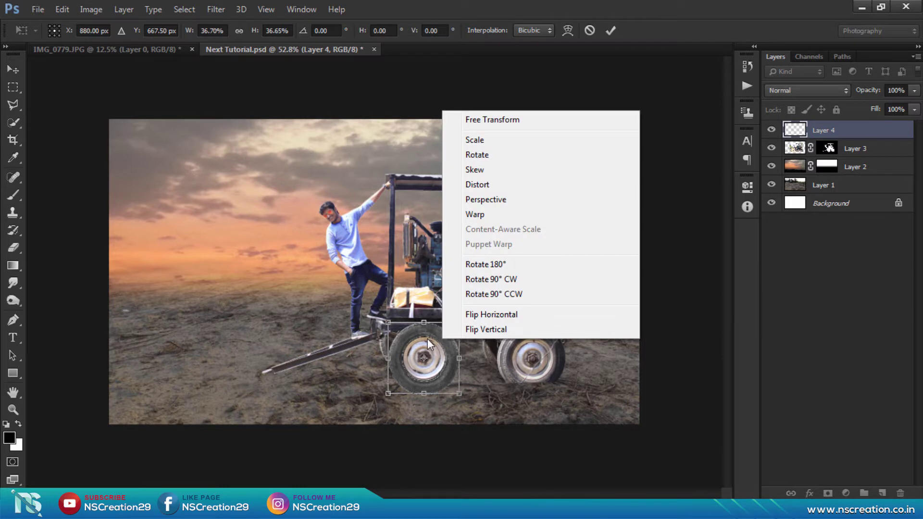
click(476, 215)
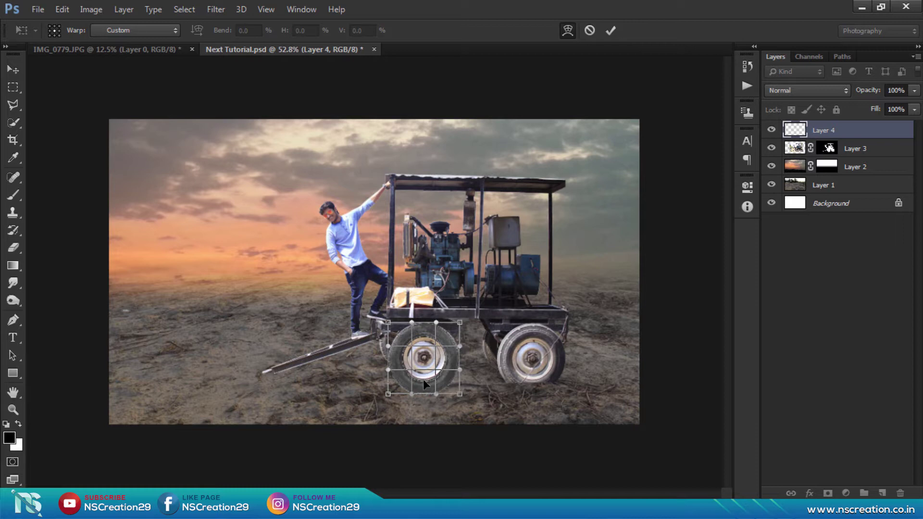
drag(423, 380, 424, 382)
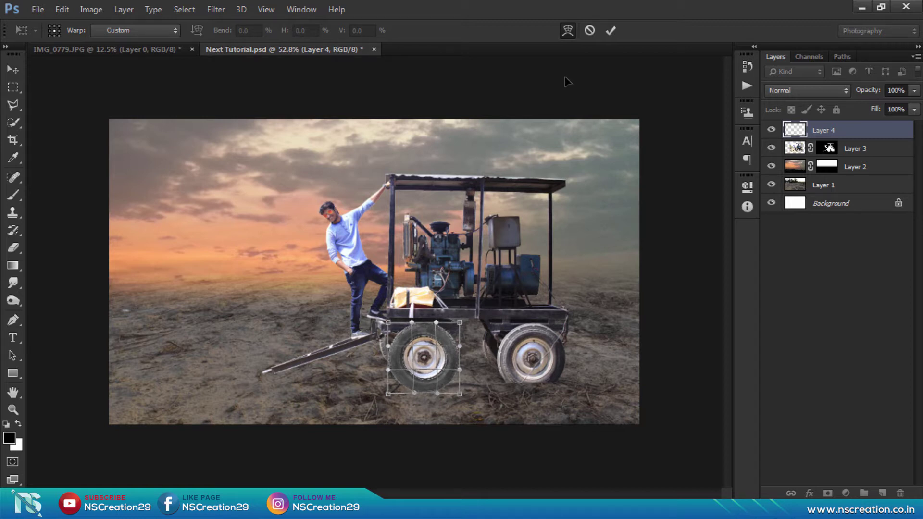
click(610, 30)
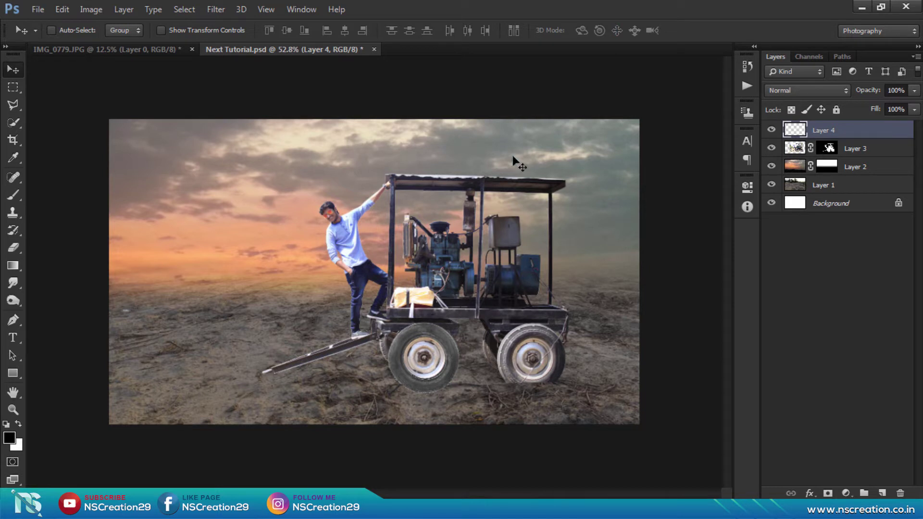
Alt-drag a copy of the tire onto the rear wheel and nudge it into place.
key(alt)
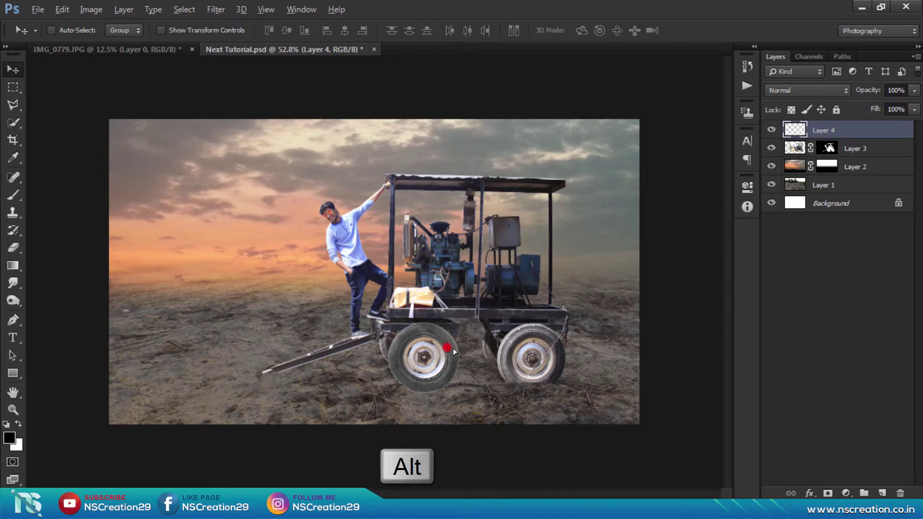
drag(453, 348, 540, 348)
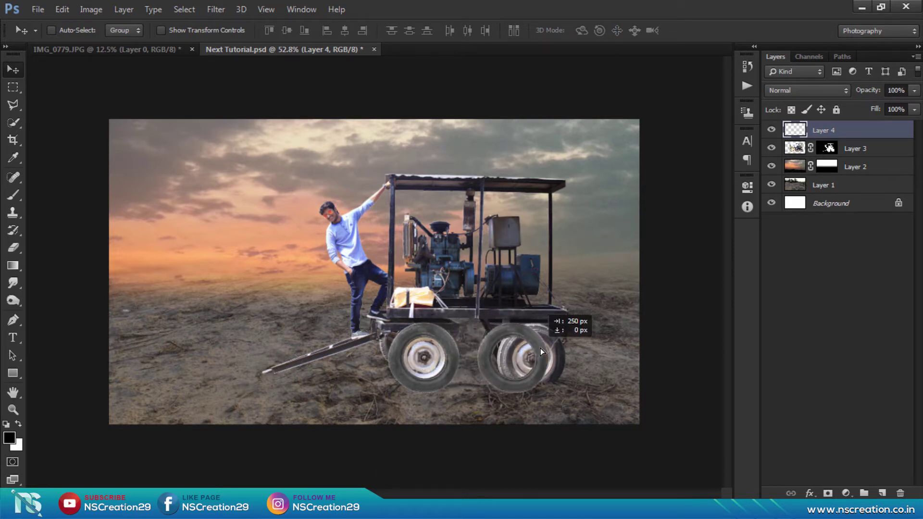
drag(540, 347, 558, 346)
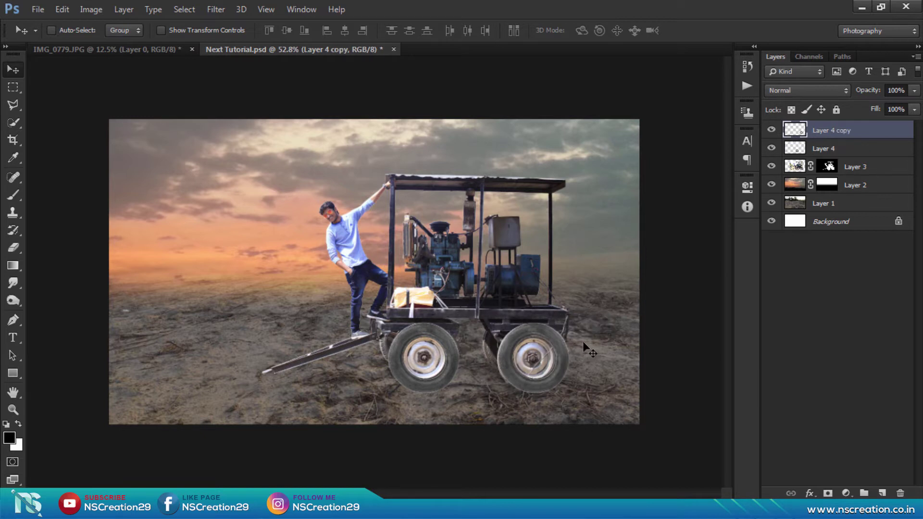
key(Left)
key(Left)
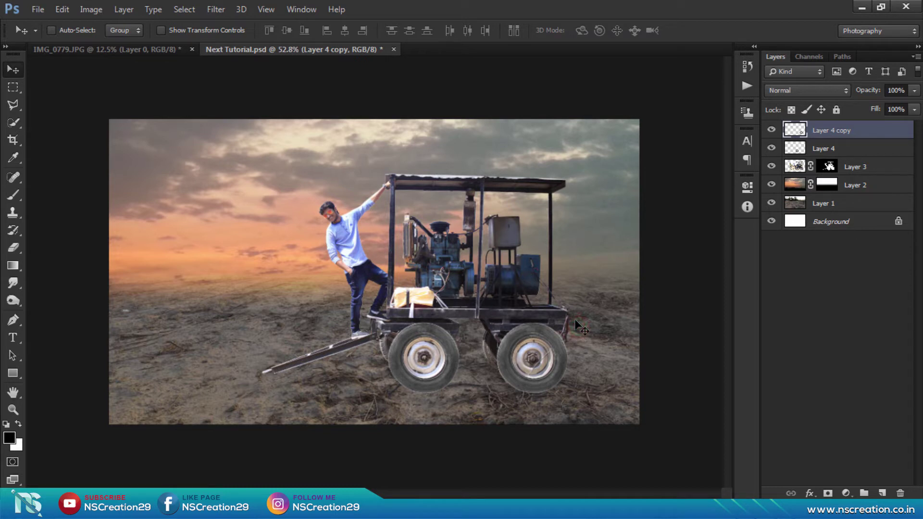
Merge Layer 4 and Layer 4 copy into a single wheel layer.
shift+click(838, 146)
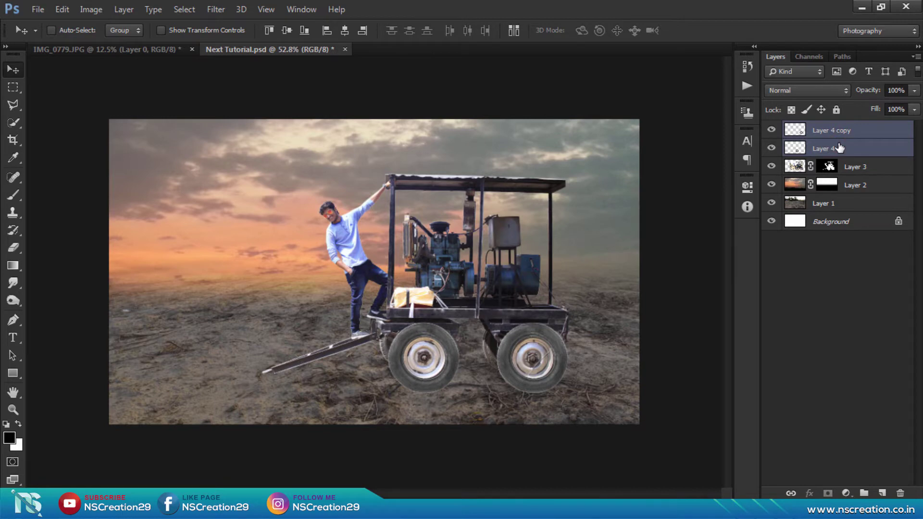
right_click(839, 146)
click(637, 395)
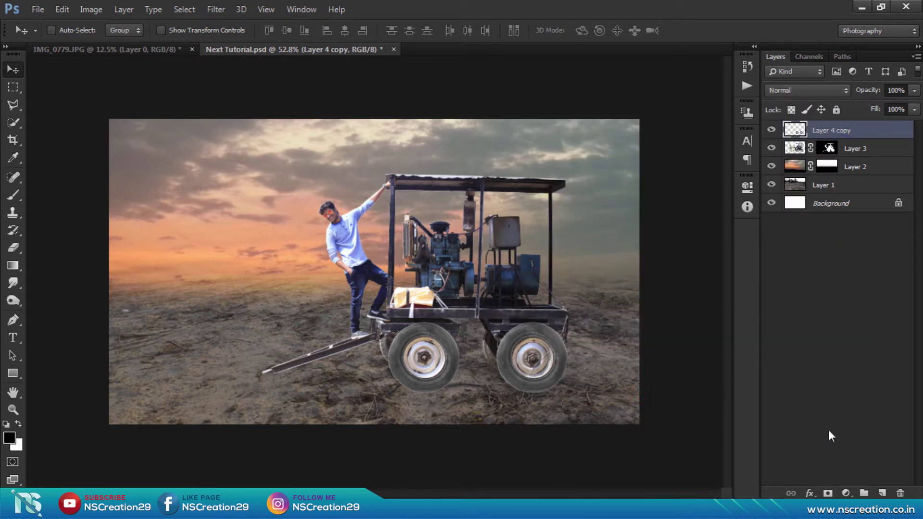
Clip a Brightness/Contrast adjustment to the wheels with brightness -66 and contrast near zero, comparing before and after.
click(846, 492)
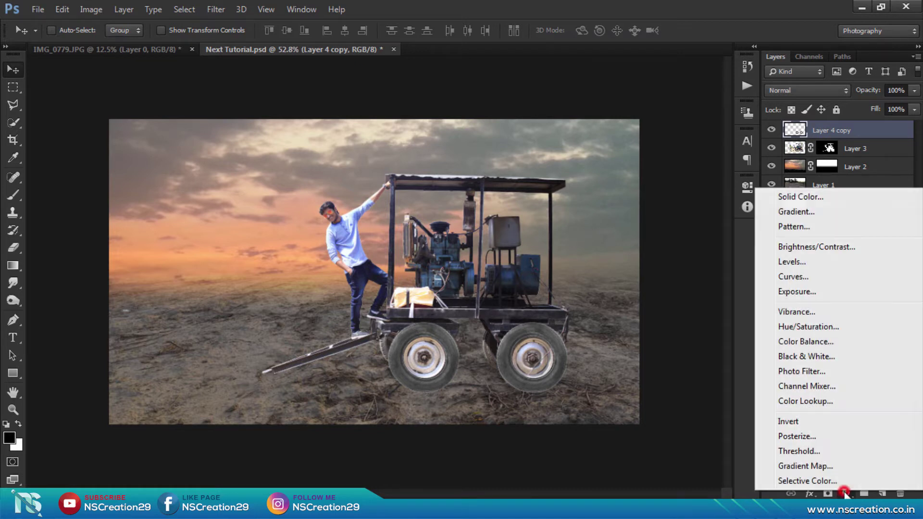
click(800, 248)
click(628, 407)
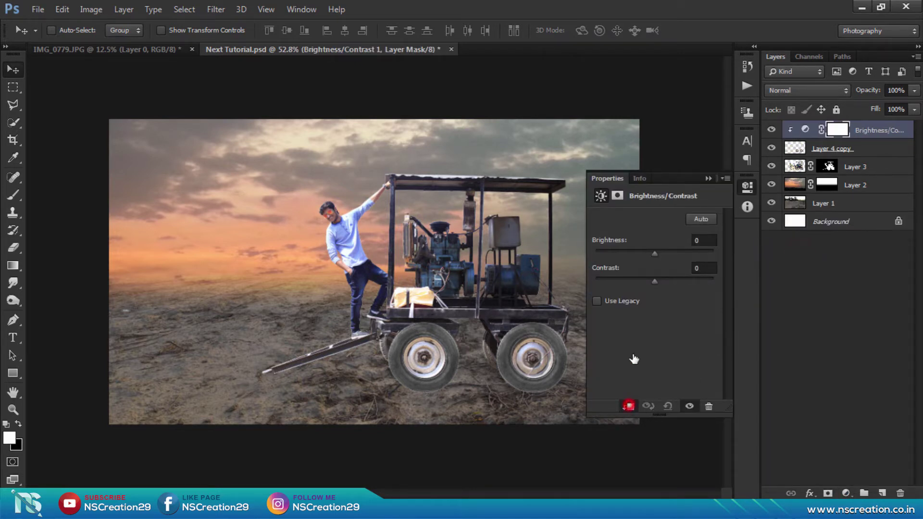
drag(644, 250, 629, 249)
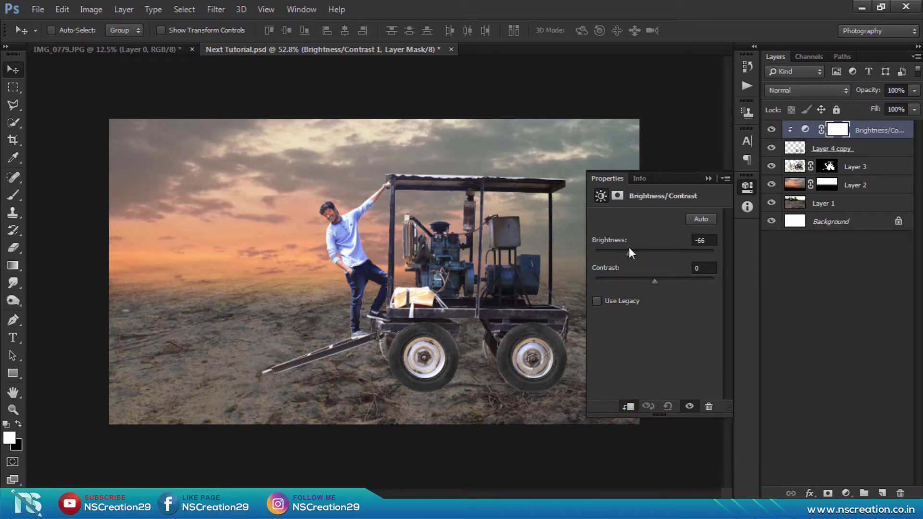
drag(656, 283, 669, 282)
drag(669, 284, 652, 284)
click(708, 179)
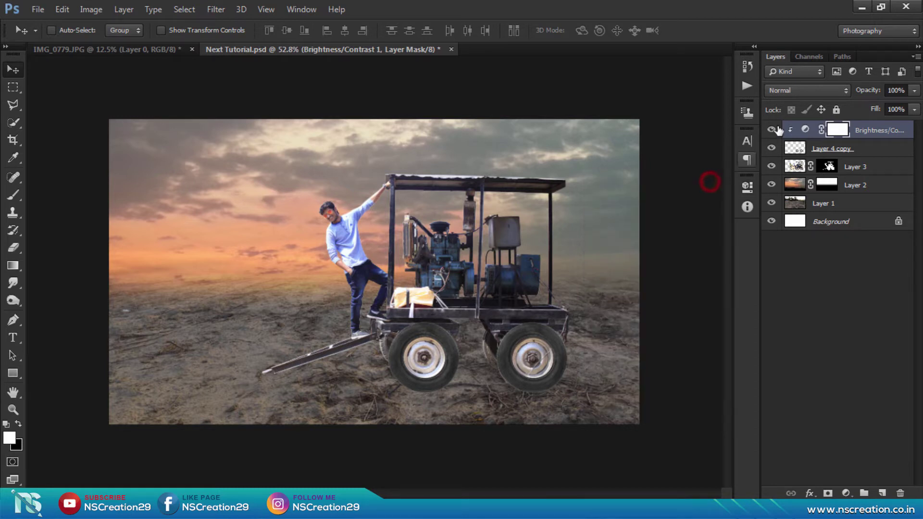
click(772, 130)
click(771, 130)
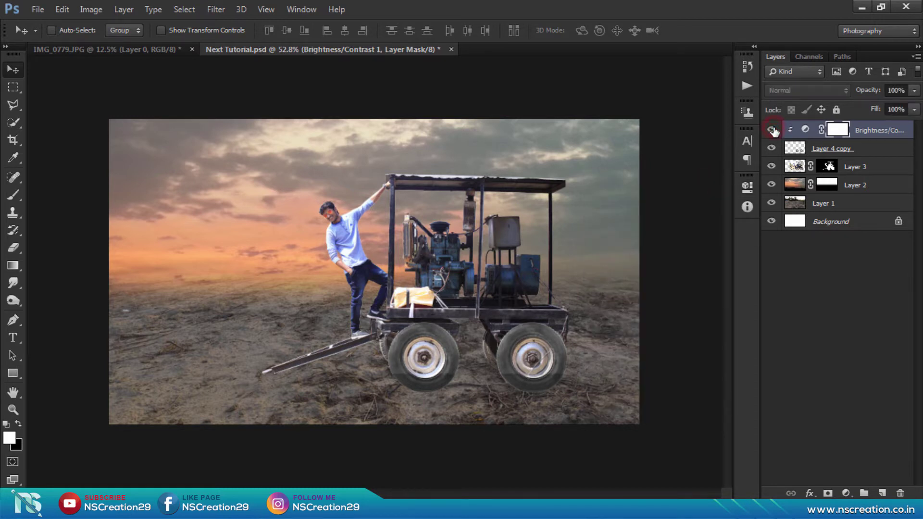
click(890, 168)
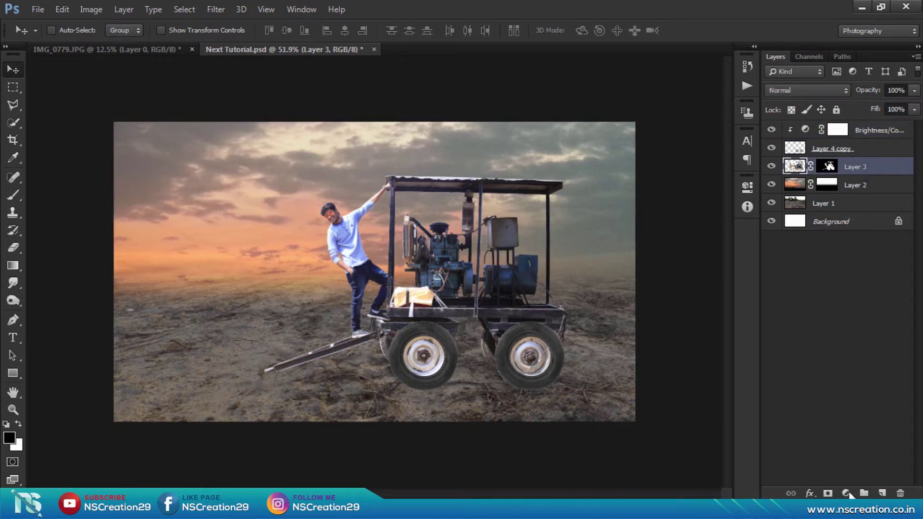
Add a Brightness/Contrast layer at brightness -12, clipped to the man-and-trailer Layer 3.
click(845, 493)
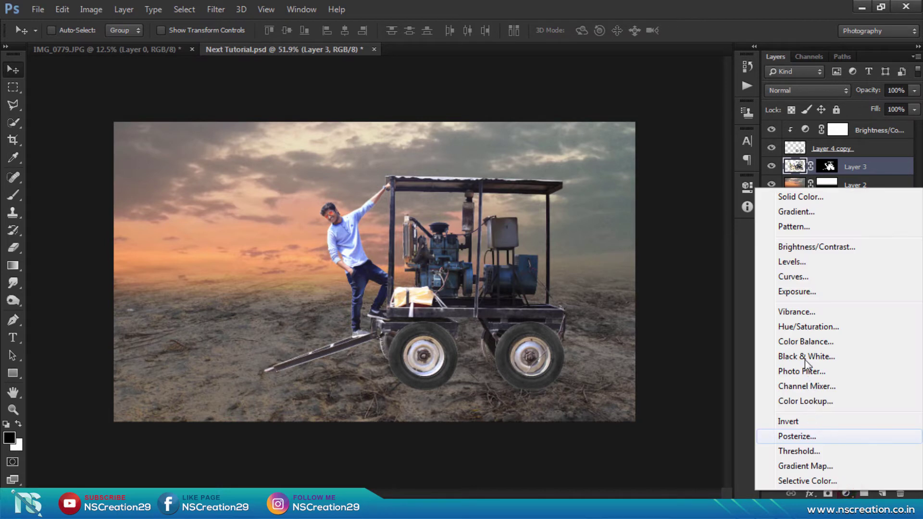
click(799, 247)
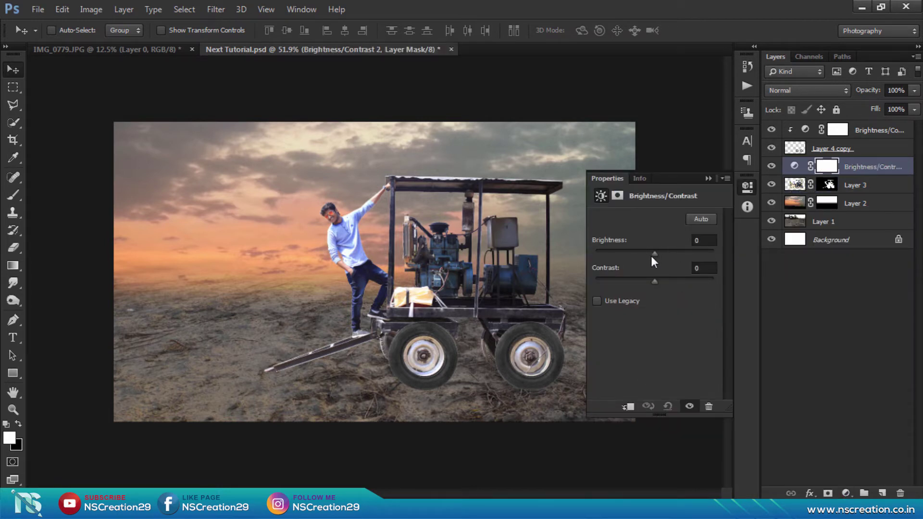
drag(653, 254, 649, 255)
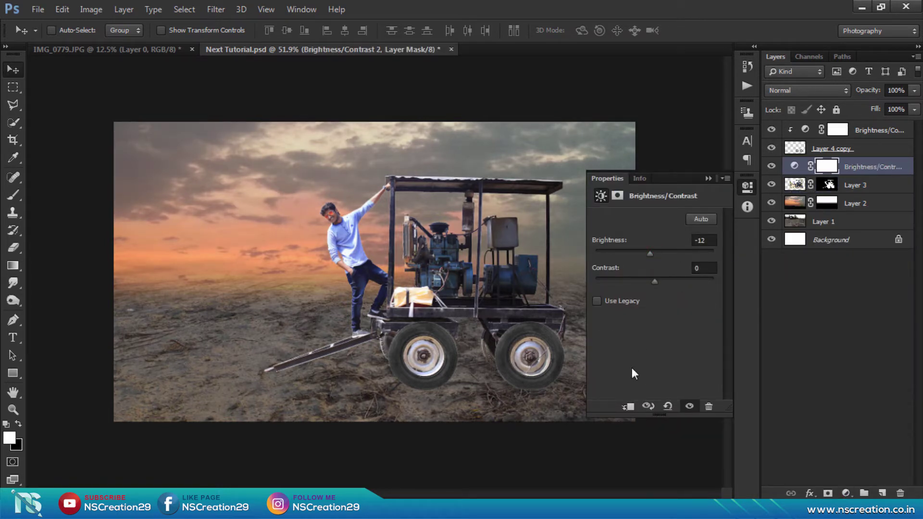
click(630, 406)
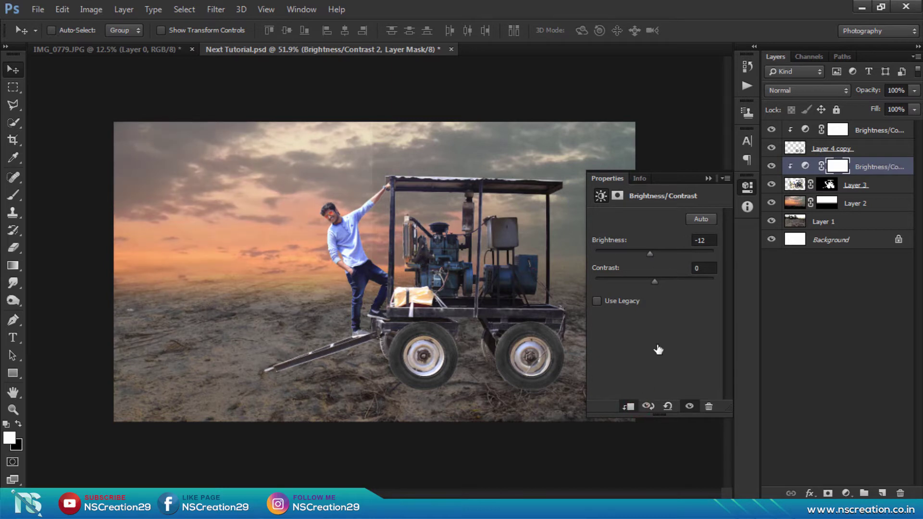
Select Layer 3, the wheel layer and both brightness adjustments, and merge them into one layer.
click(708, 178)
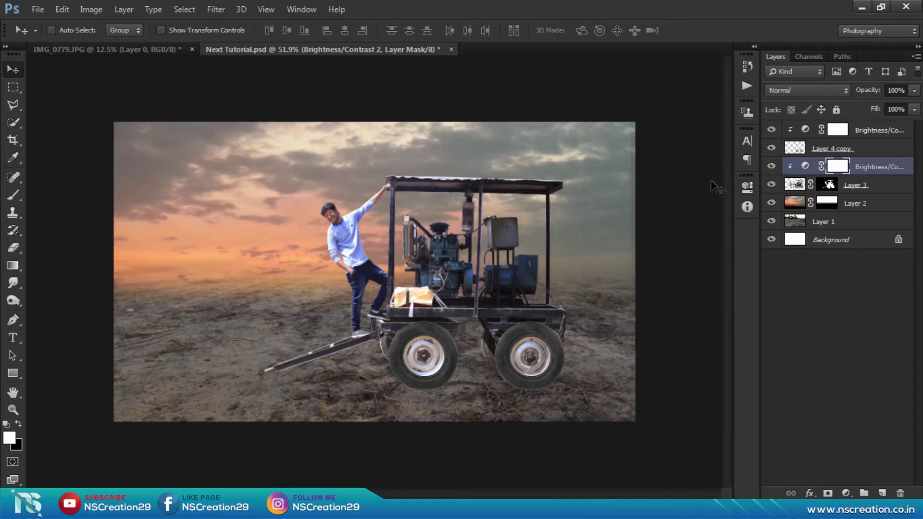
click(796, 204)
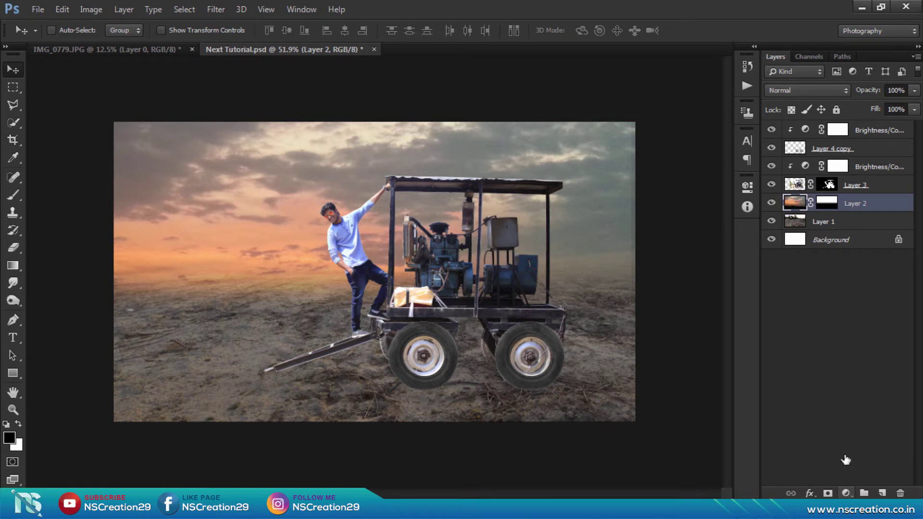
click(859, 167)
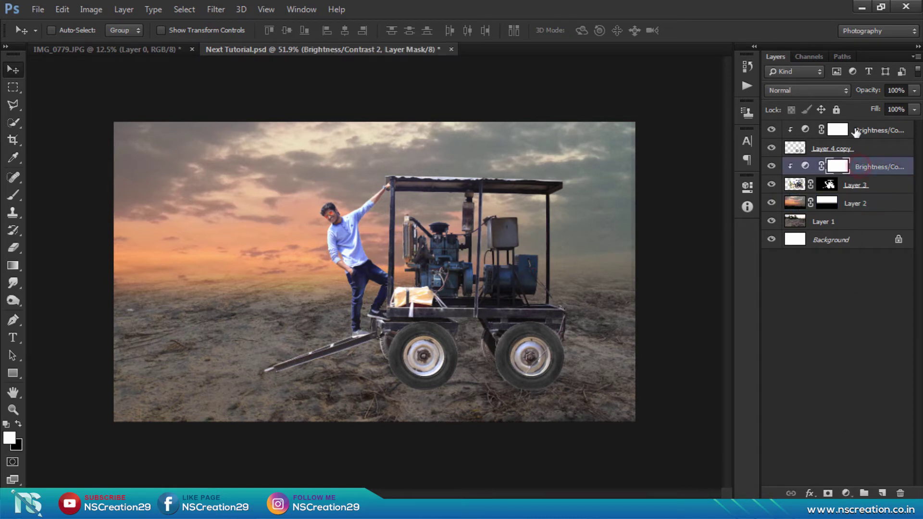
shift+click(855, 129)
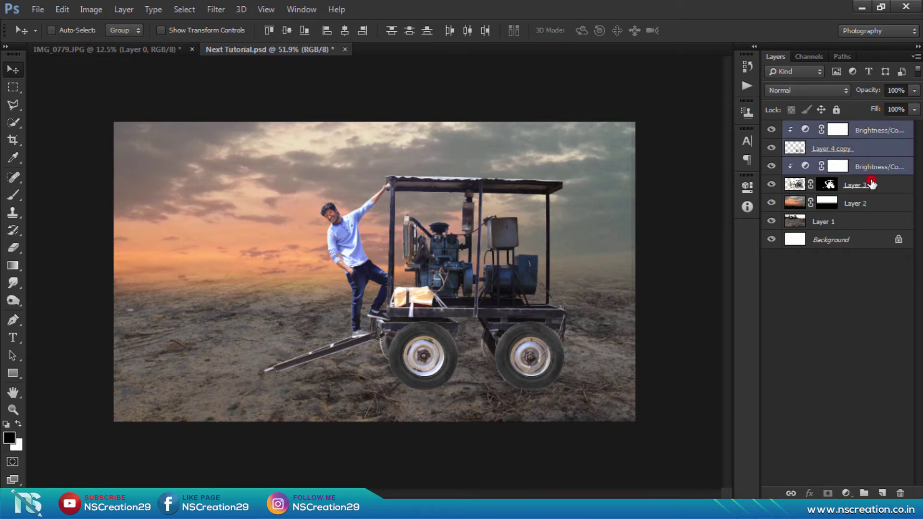
click(871, 184)
shift+click(871, 130)
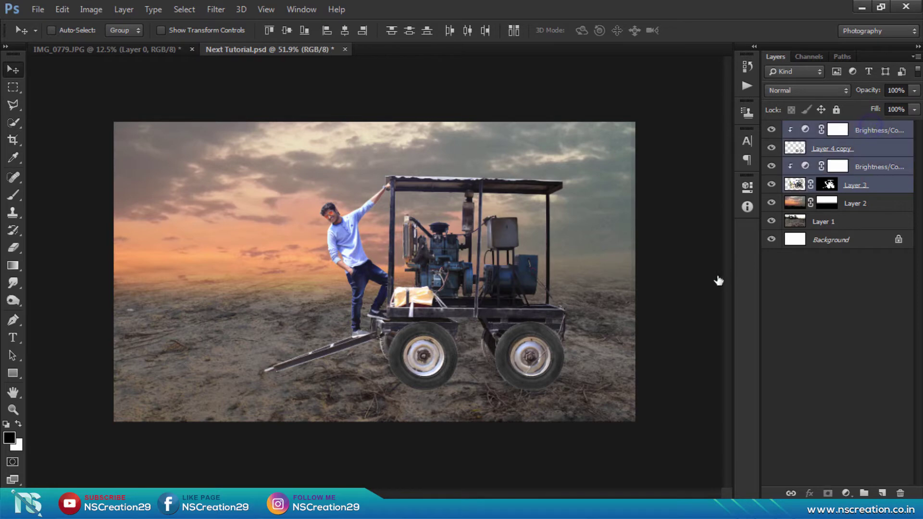
right_click(788, 184)
click(576, 394)
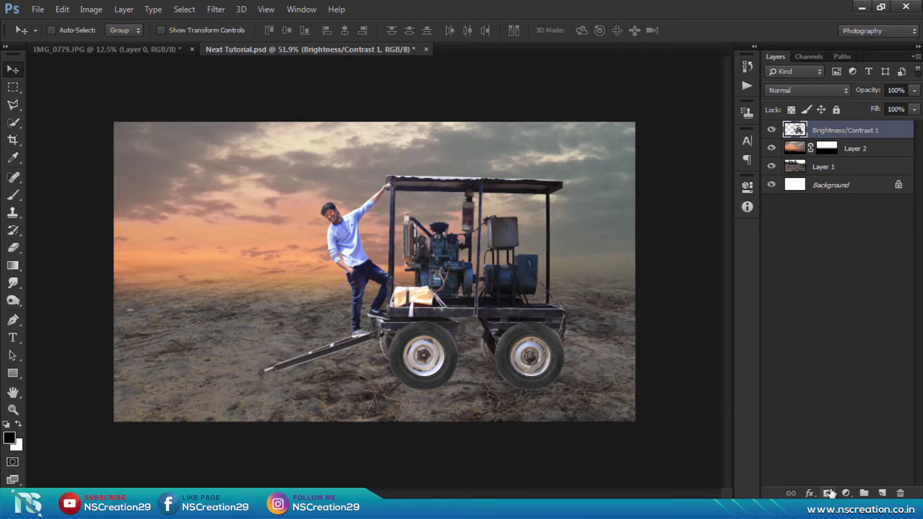
Add a layer mask to the merged trailer layer and set up a small black brush.
click(827, 493)
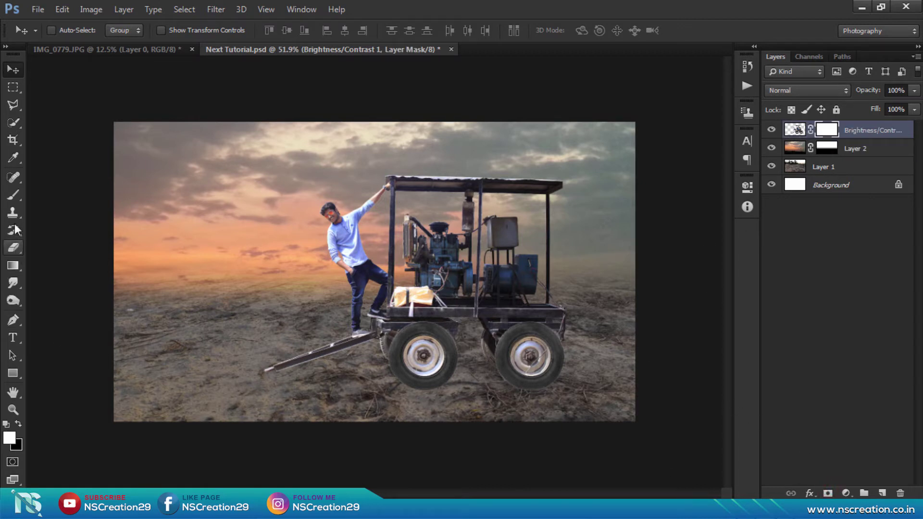
click(13, 199)
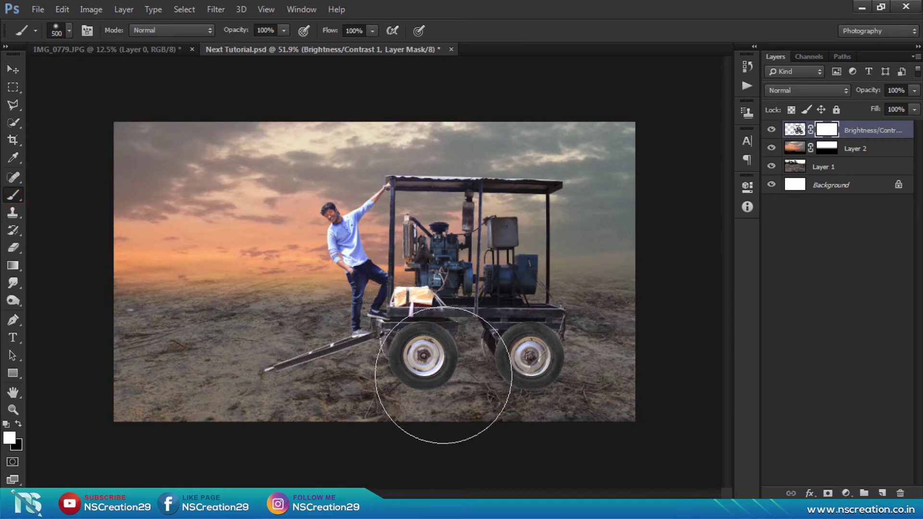
scroll(454, 409, up, 3)
scroll(433, 375, up, 3)
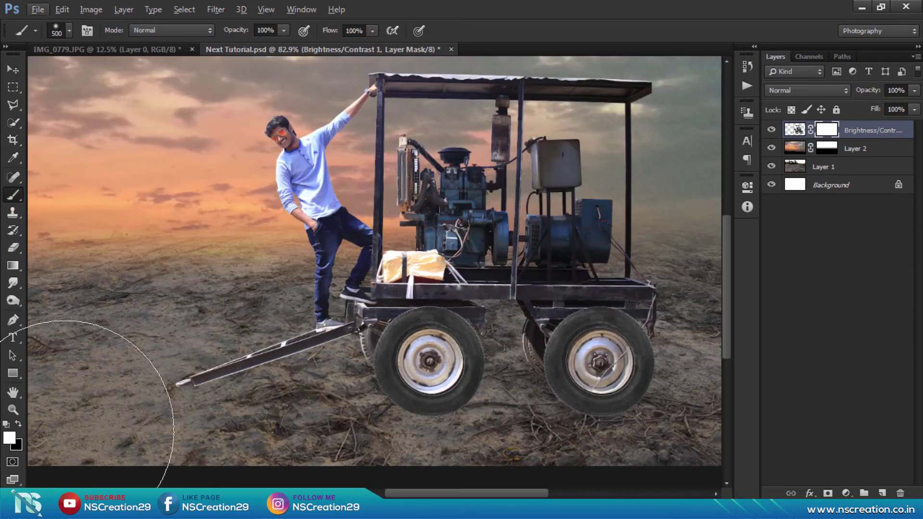
click(19, 423)
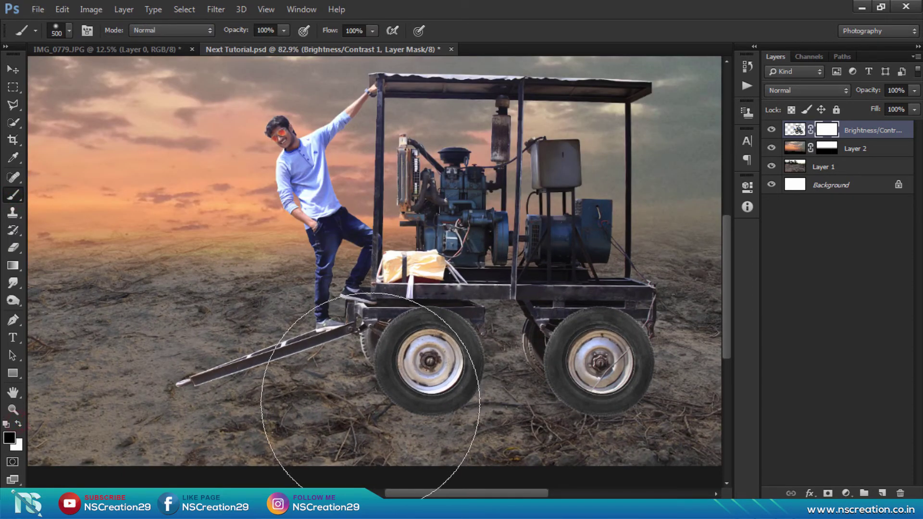
key(bracketleft)
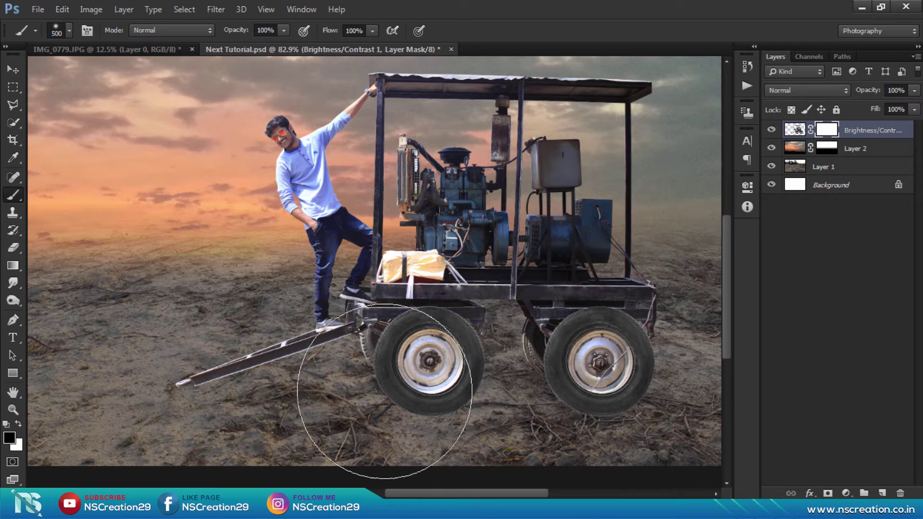
key(bracketleft)
key(bracketleft)
key(bracketleft)
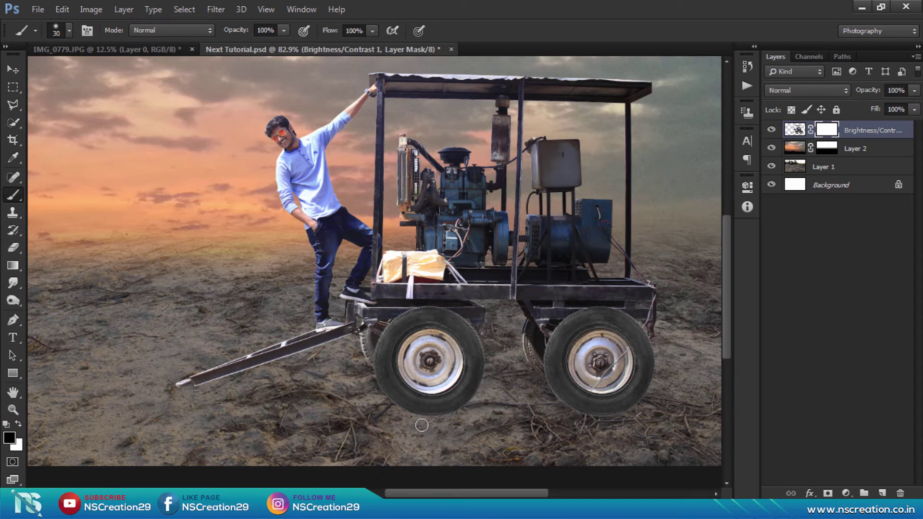
Paint black on the mask beneath the front and rear wheels so they sink into the ground.
click(420, 423)
click(456, 417)
click(456, 421)
click(625, 419)
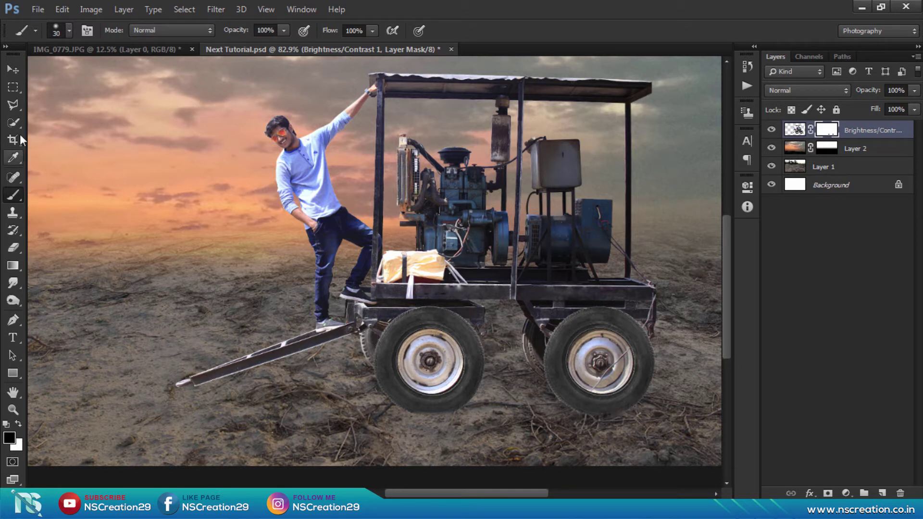
click(13, 69)
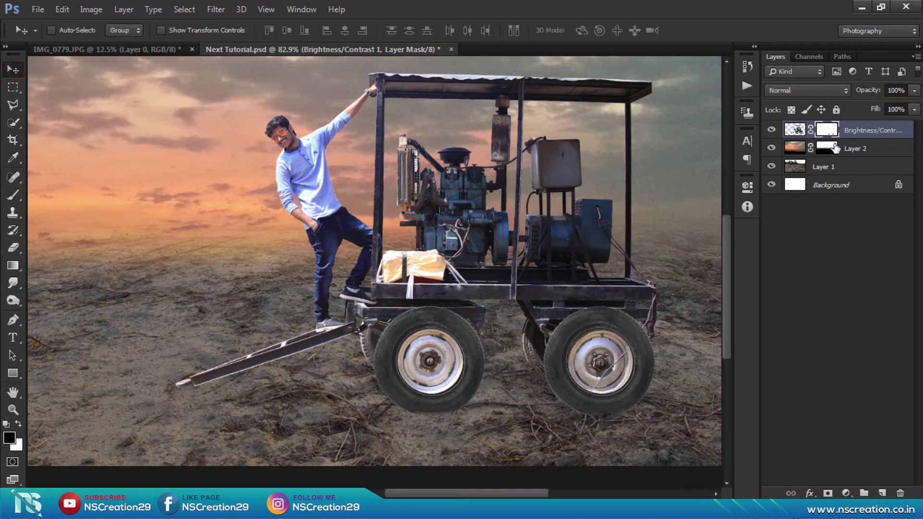
Add a new layer above the sky and paint a black shadow under the rear tyre.
click(853, 149)
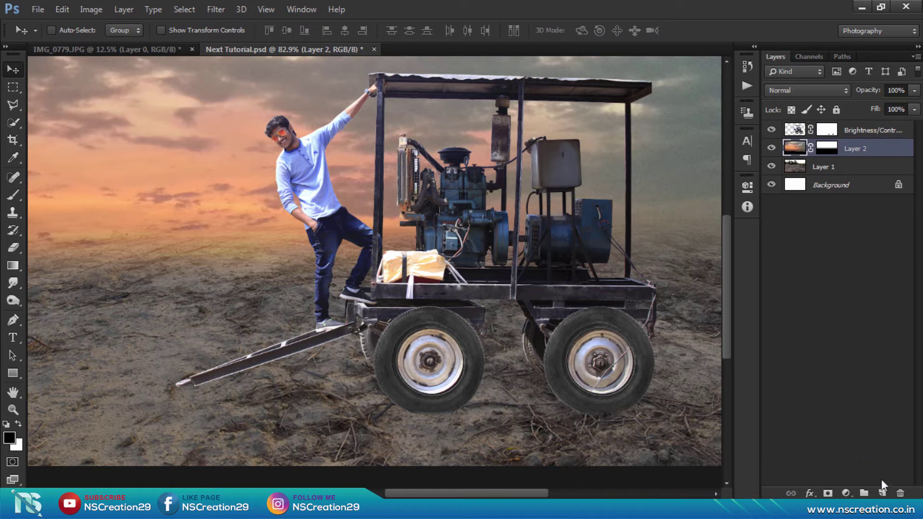
click(881, 491)
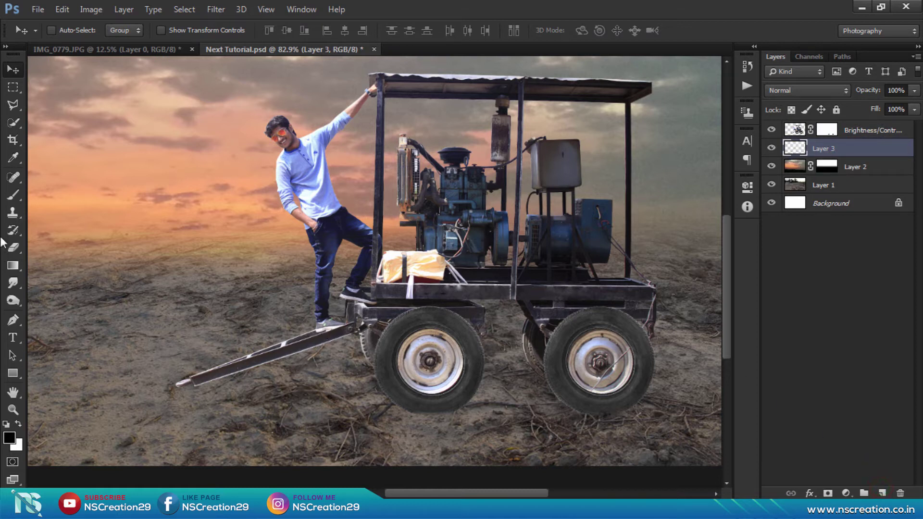
click(13, 194)
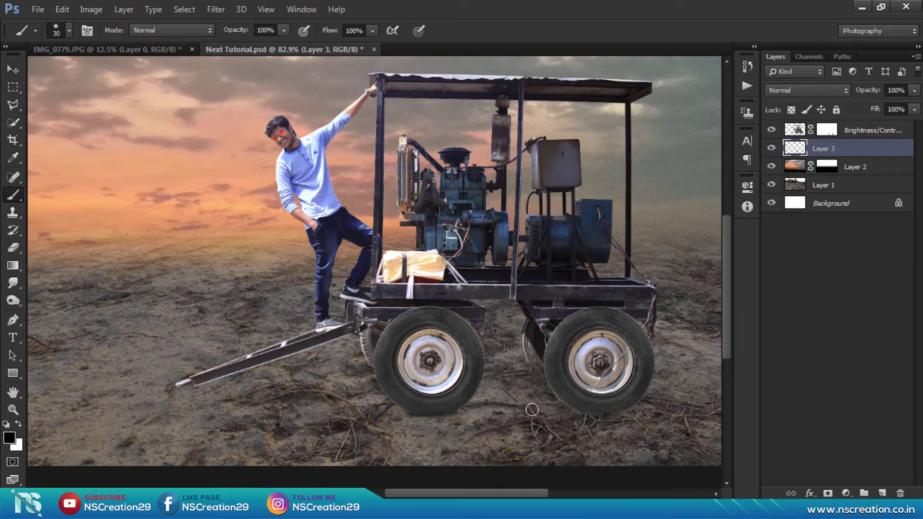
drag(584, 409, 596, 408)
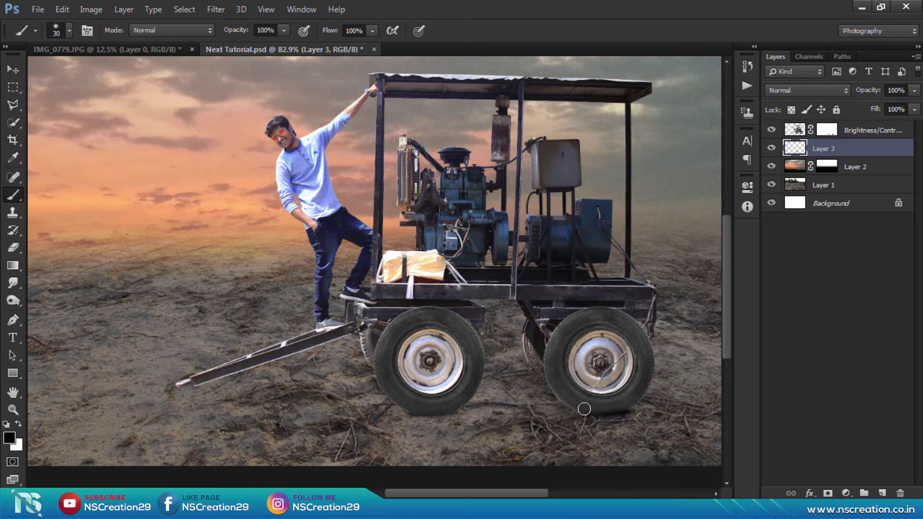
Fade the shadow layer to 68% opacity, undoing a higher trial value.
key(v)
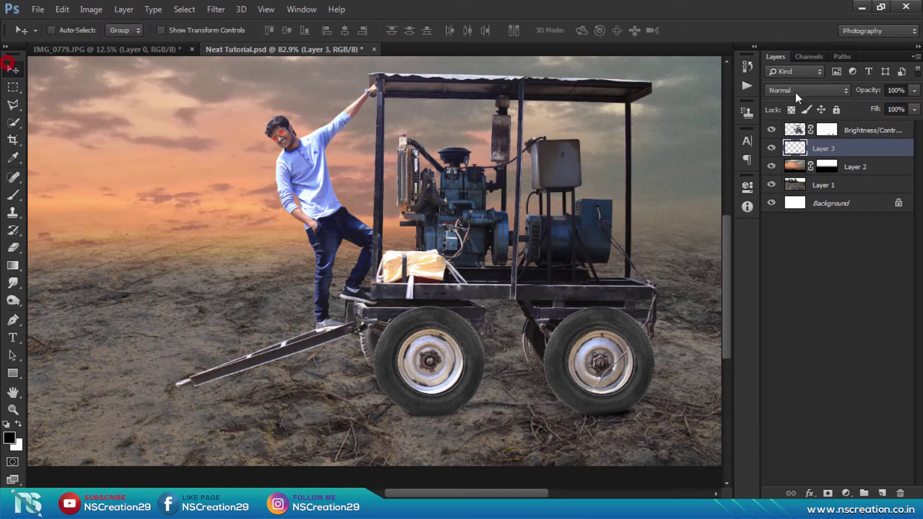
mouse_move(865, 94)
mouse_down()
mouse_move(846, 94)
mouse_move(872, 90)
mouse_up()
drag(864, 93, 856, 93)
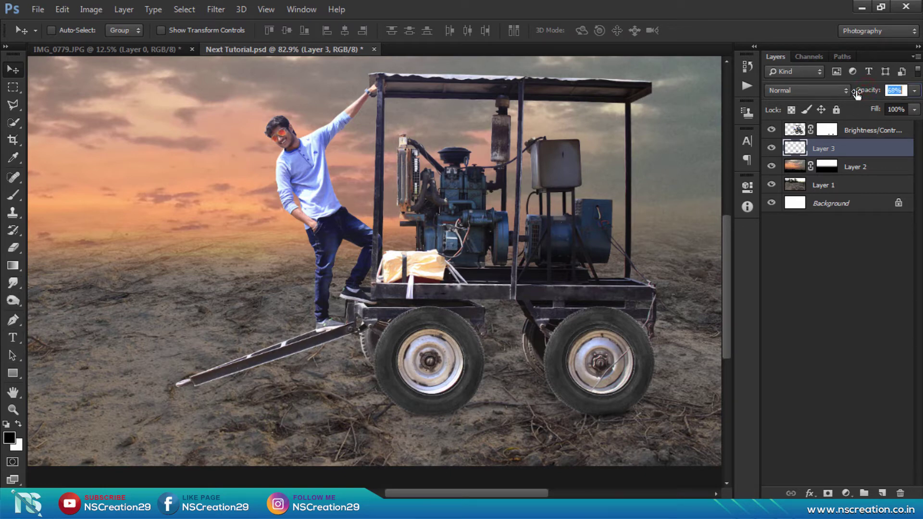
scroll(469, 198, down, 1)
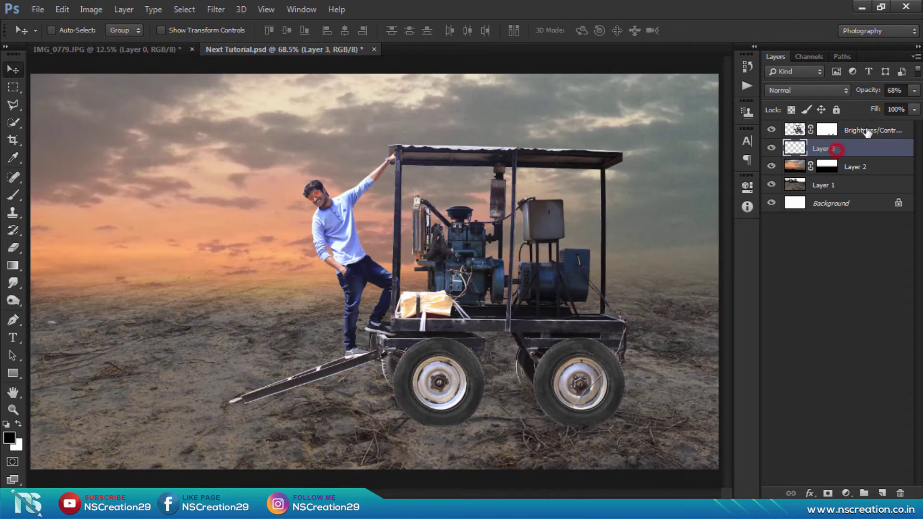
drag(870, 91, 902, 92)
key(ctrl+z)
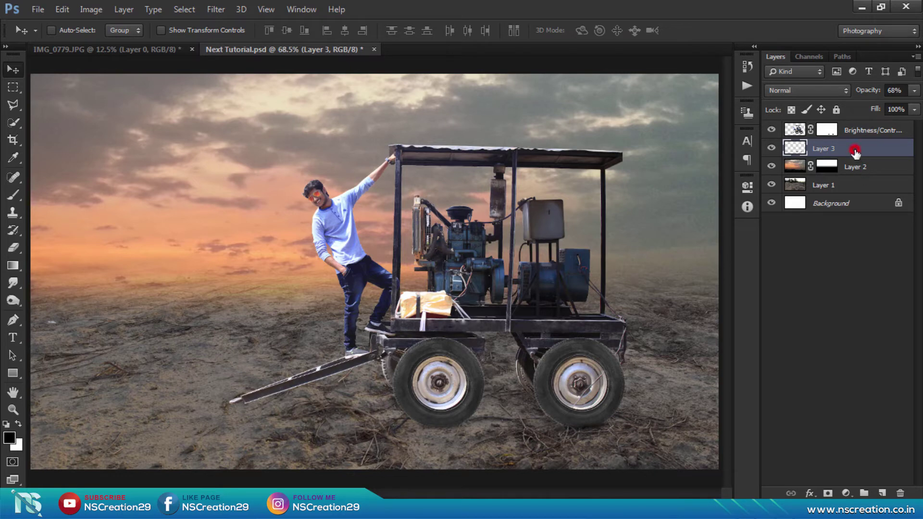
click(368, 364)
scroll(497, 347, down, 1)
scroll(497, 345, up, 1)
click(795, 129)
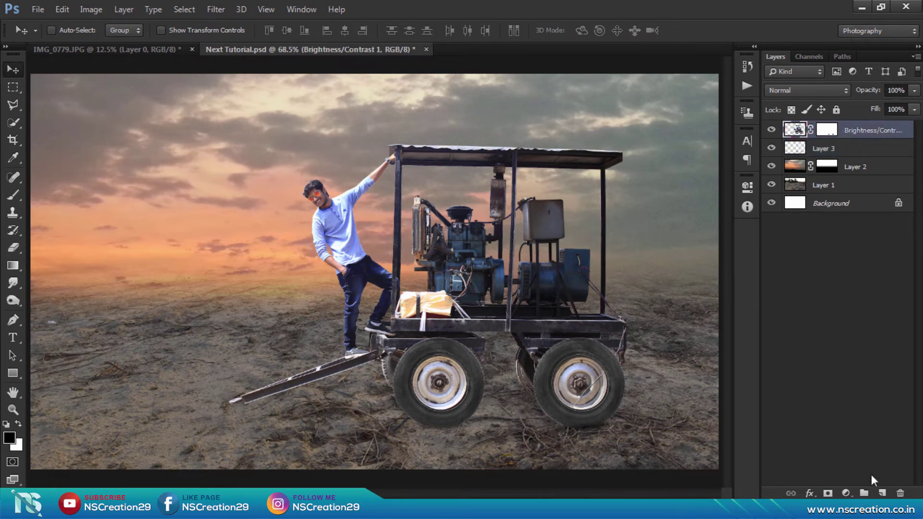
Add a clipped new layer filled with 50% gray and set it to Overlay blending.
click(882, 493)
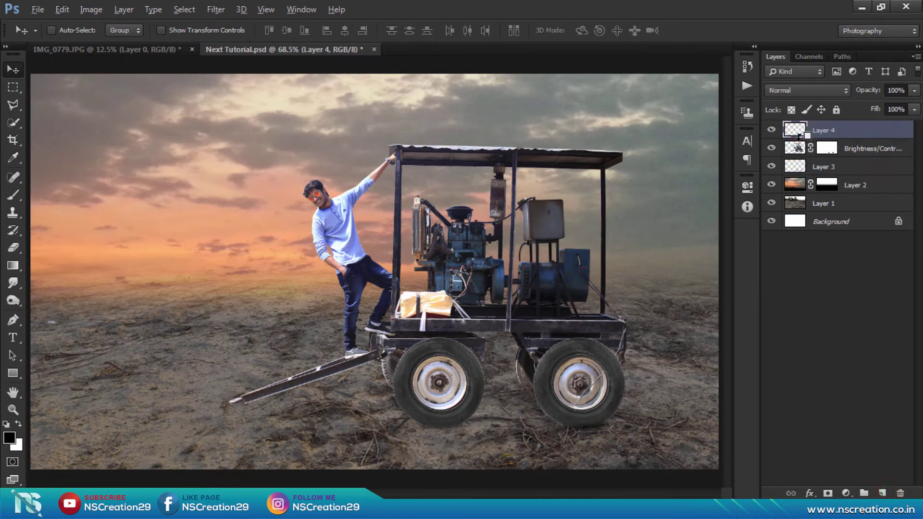
alt+click(797, 139)
click(62, 9)
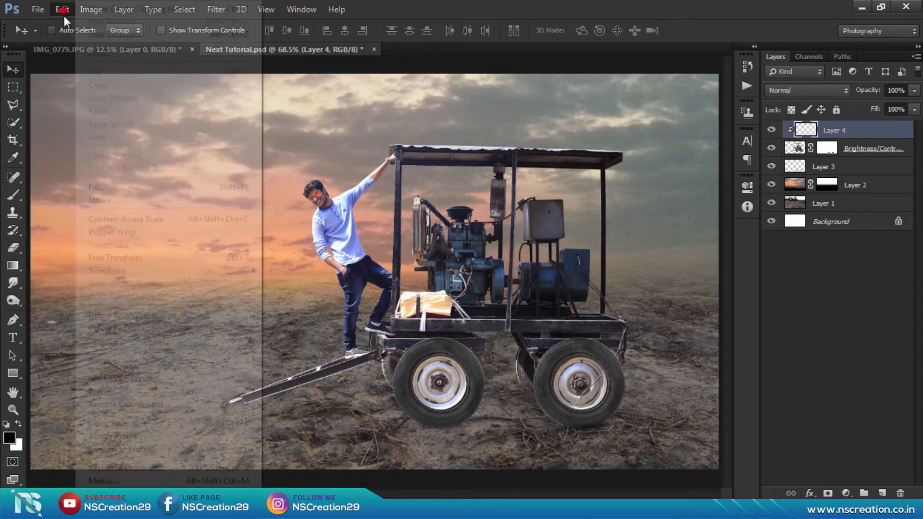
click(105, 187)
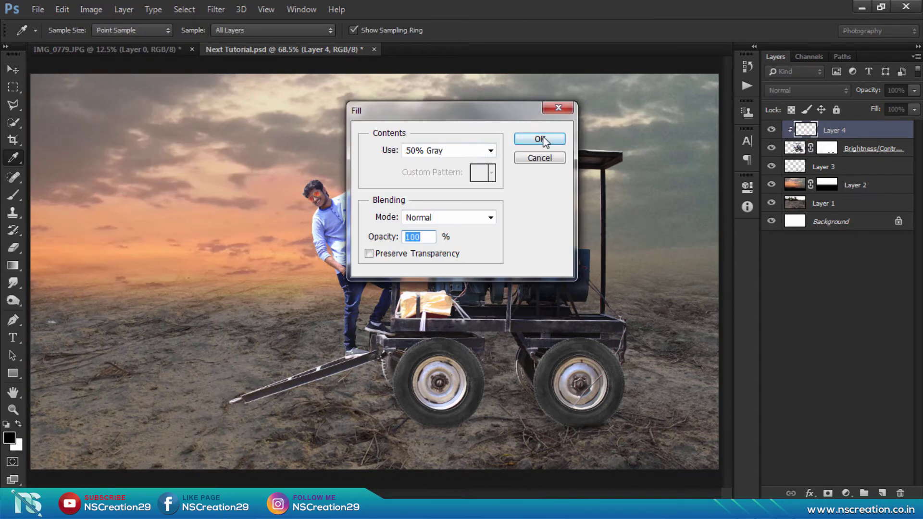
click(538, 140)
key(alt+shift+f)
click(804, 89)
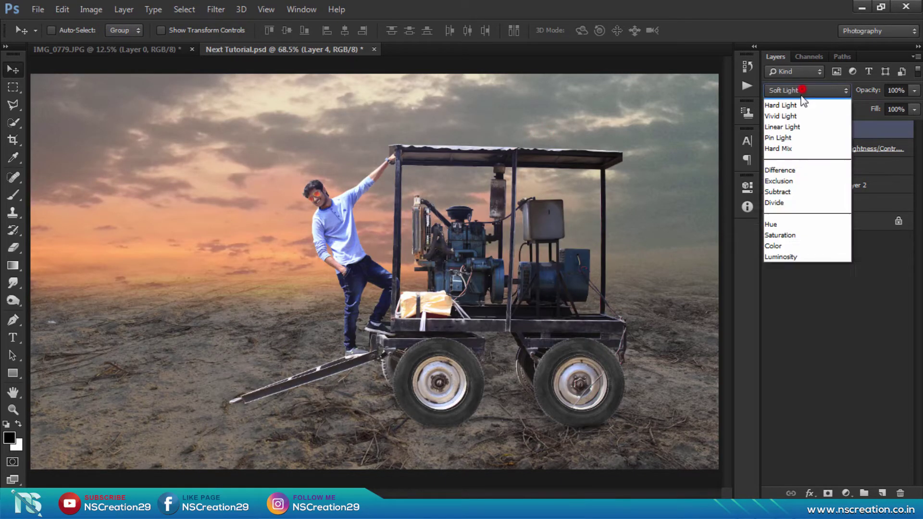
click(783, 267)
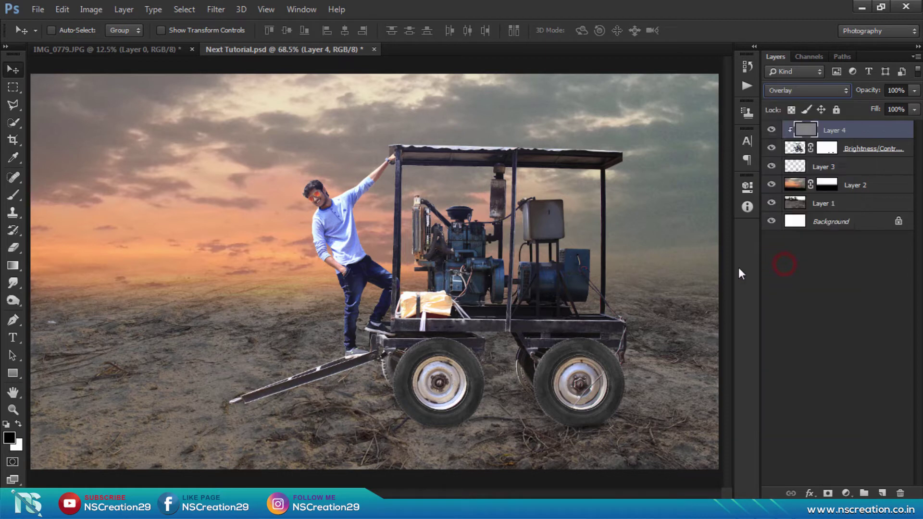
Dodge highlights at brush size 100 onto the wheels, frame, tongue, engine, tank, roof and man's torso.
click(13, 300)
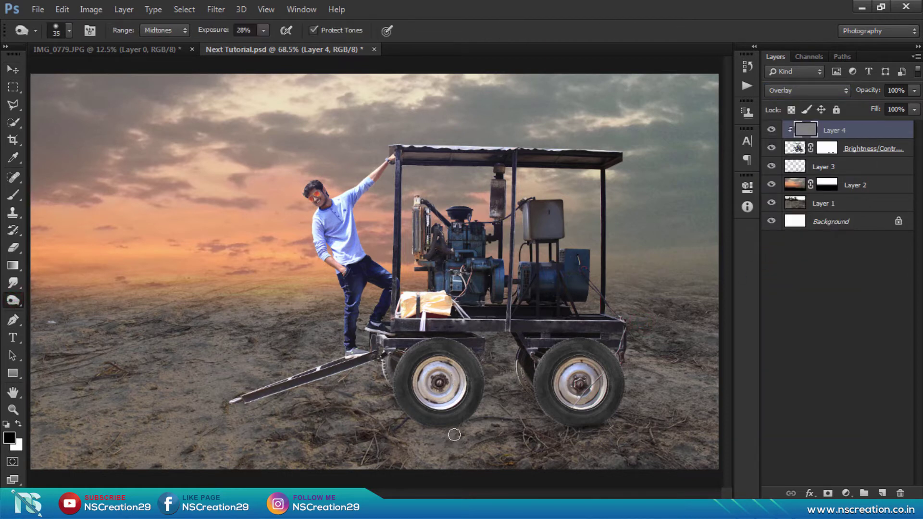
key(bracketright)
key(bracketright)
key(bracketright)
click(391, 386)
mouse_move(482, 369)
mouse_down()
mouse_move(428, 342)
mouse_move(422, 360)
mouse_move(393, 381)
mouse_move(476, 380)
mouse_up()
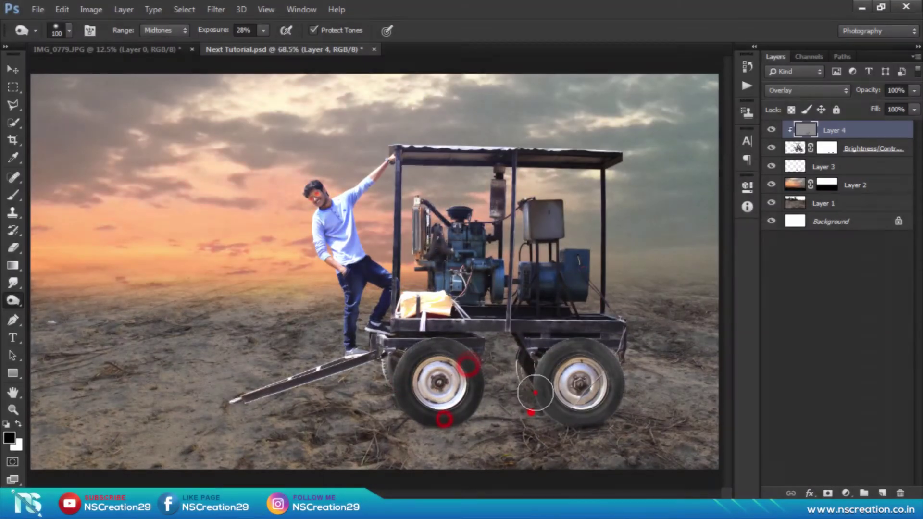
mouse_move(529, 370)
mouse_down()
mouse_move(543, 409)
mouse_move(619, 376)
mouse_move(608, 387)
mouse_up()
drag(388, 329, 413, 330)
mouse_move(377, 358)
mouse_down()
mouse_move(380, 370)
mouse_move(228, 397)
mouse_move(343, 363)
mouse_up()
mouse_move(351, 332)
mouse_down()
mouse_move(384, 283)
mouse_move(509, 295)
mouse_up()
mouse_move(524, 213)
mouse_down()
mouse_move(551, 216)
mouse_move(596, 245)
mouse_up()
drag(480, 155, 406, 148)
drag(521, 141, 380, 192)
mouse_move(364, 249)
mouse_down()
mouse_move(324, 201)
mouse_move(309, 222)
mouse_move(345, 271)
mouse_up()
Dodge finer highlights onto the man's raised arm, the tank, generator and both wheels.
right_click(13, 300)
click(72, 295)
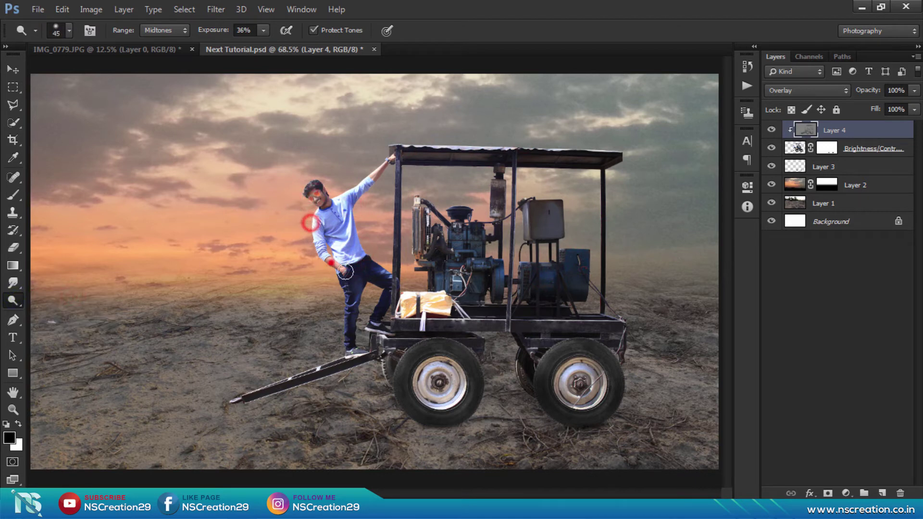
drag(382, 193, 385, 164)
drag(551, 230, 551, 212)
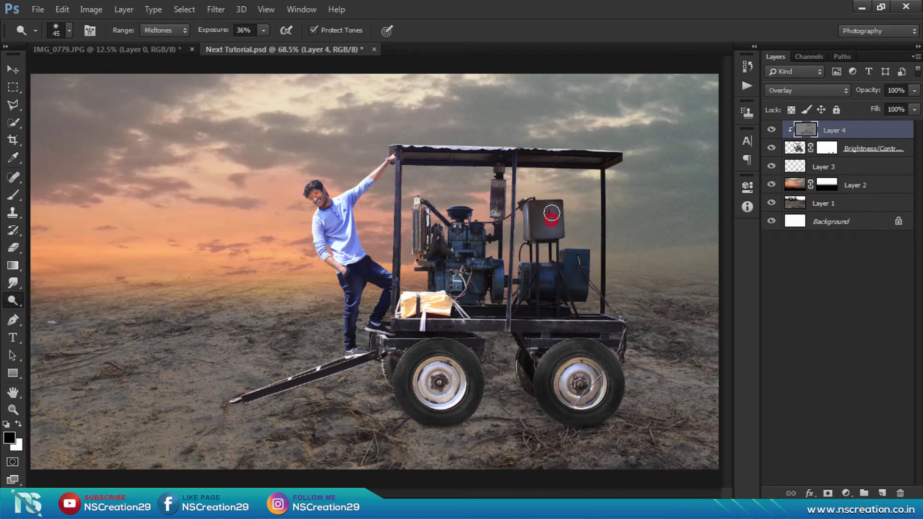
click(571, 287)
drag(406, 345, 392, 384)
drag(553, 350, 531, 393)
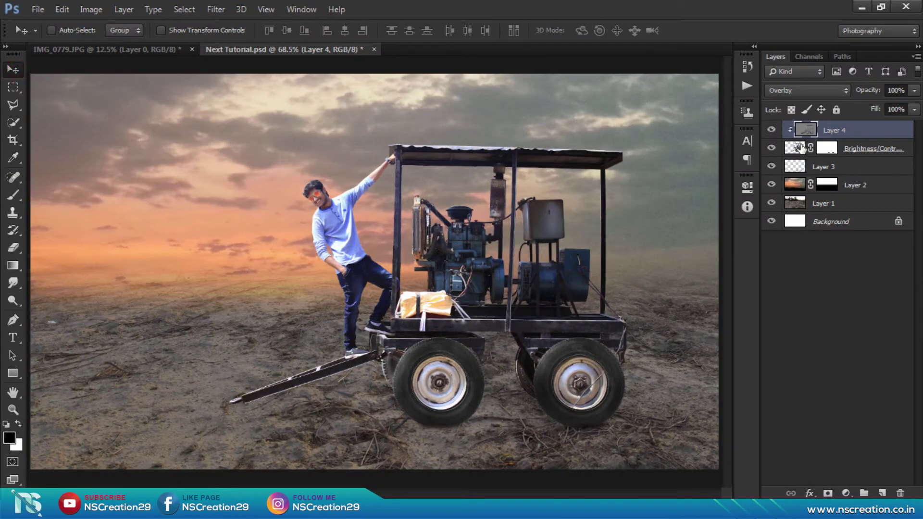
Duplicate the Brightness/Contrast layer and fill the man-and-trailer outline with black.
click(771, 130)
click(793, 147)
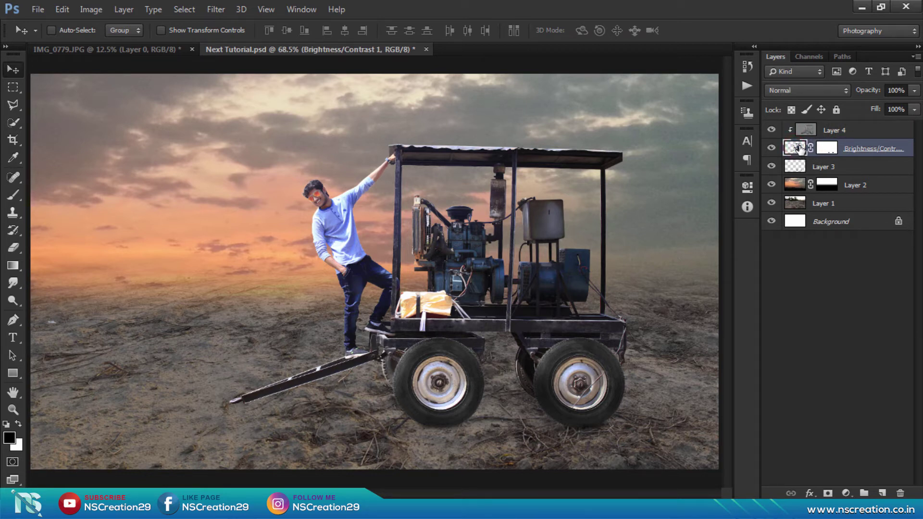
drag(799, 149, 800, 150)
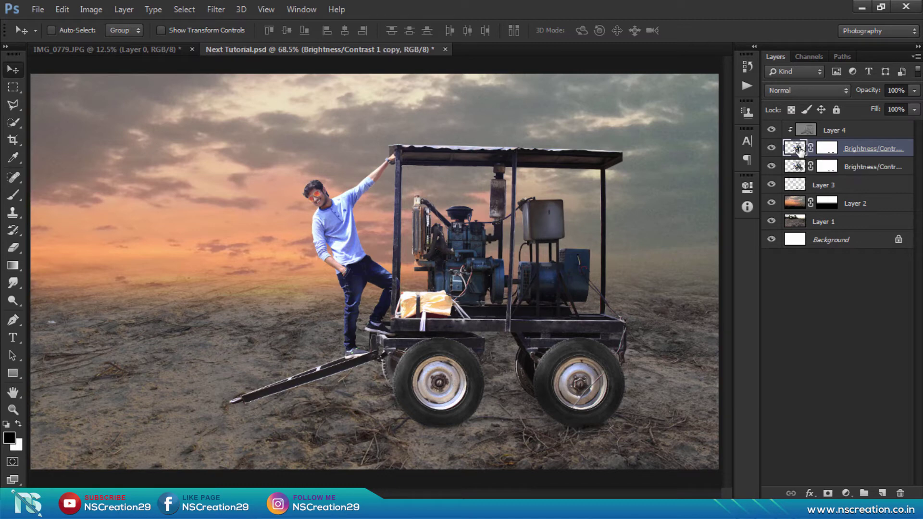
click(796, 167)
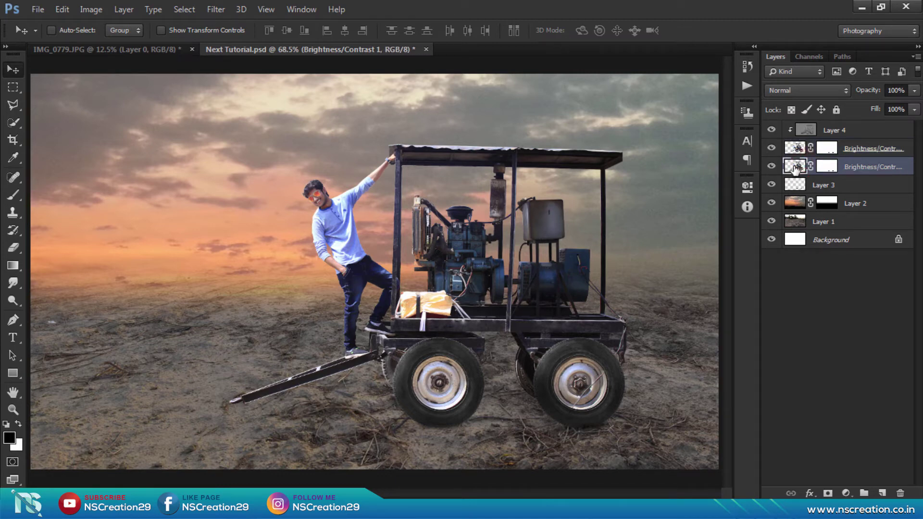
ctrl+click(796, 165)
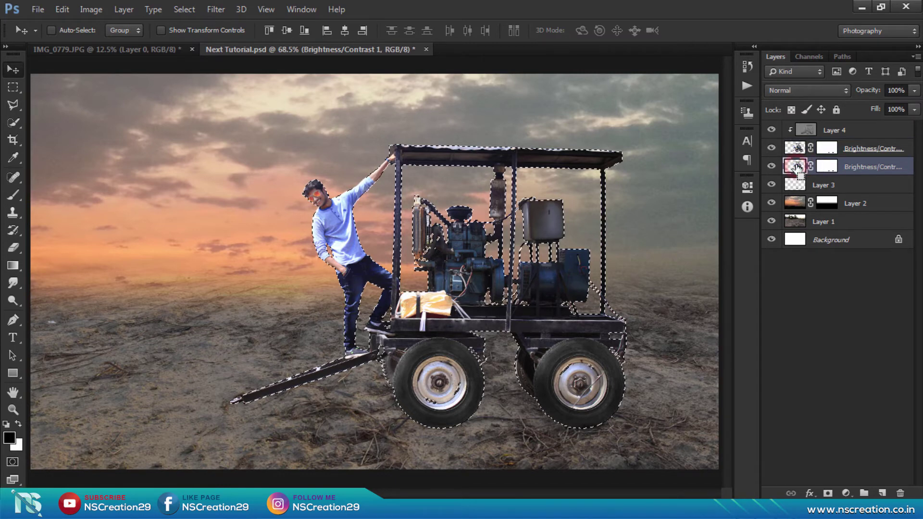
key(ctrl+d)
key(ctrl+minus)
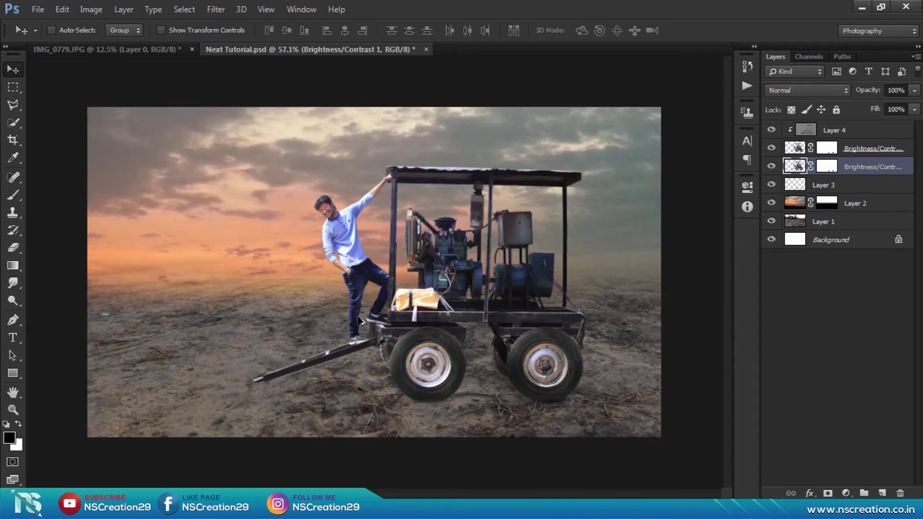
Flip the black silhouette vertically and move it down beneath the wheels.
click(68, 7)
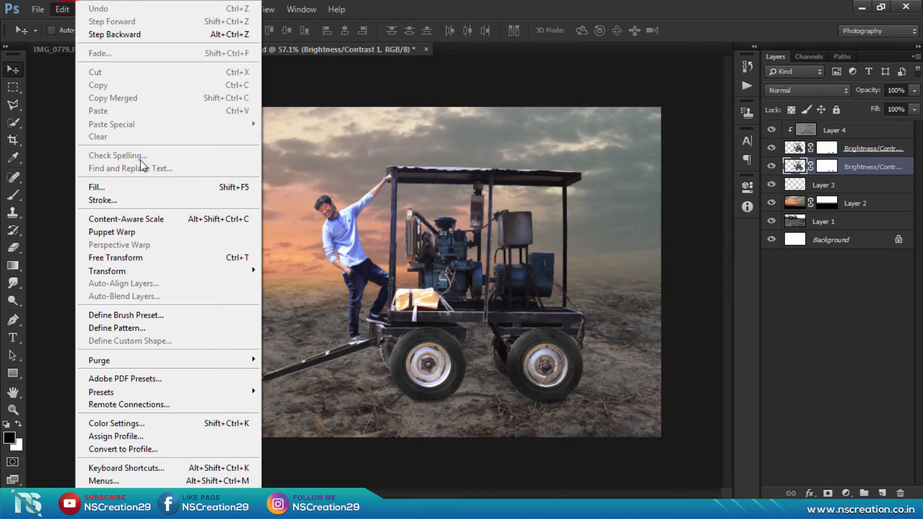
click(167, 273)
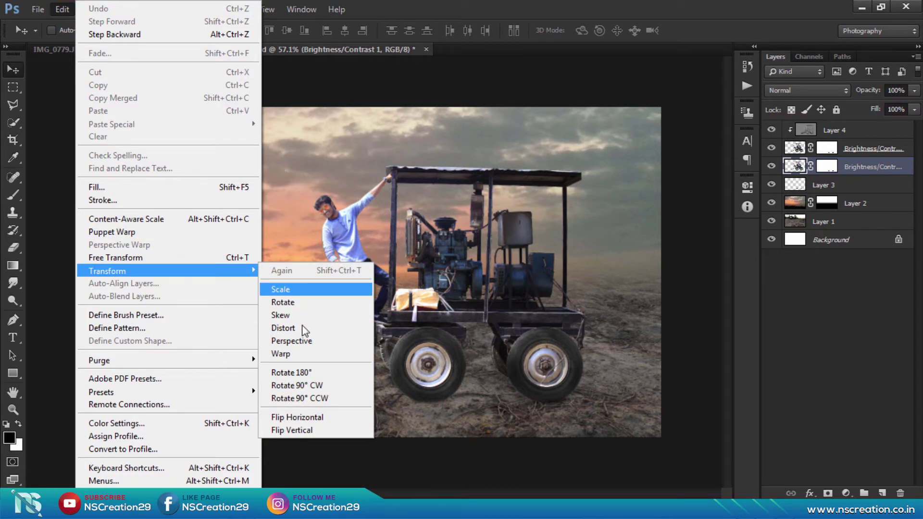
click(315, 436)
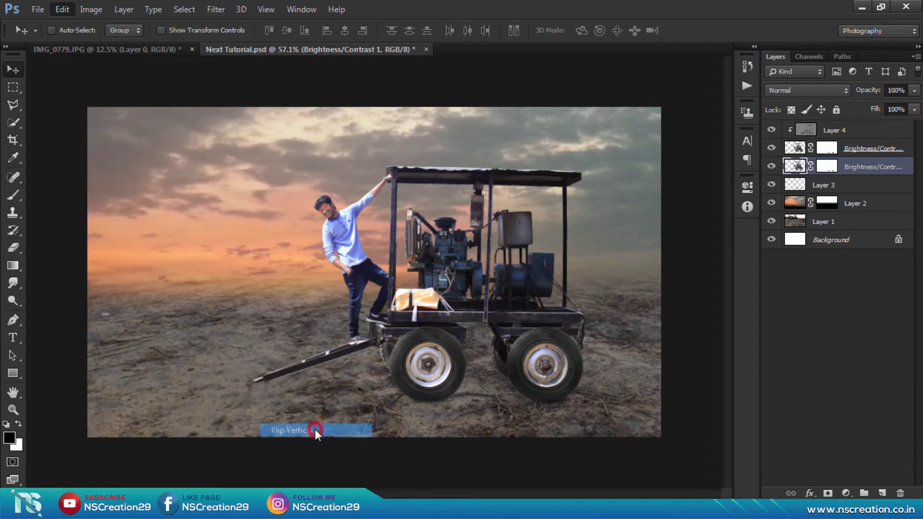
mouse_move(460, 376)
mouse_down()
mouse_move(456, 449)
mouse_move(439, 419)
mouse_up()
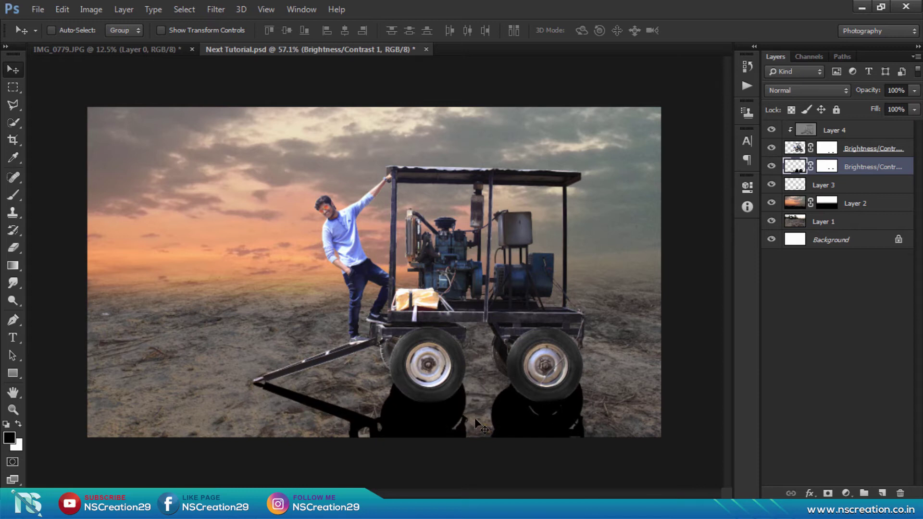
key(Right)
key(Right)
key(Right)
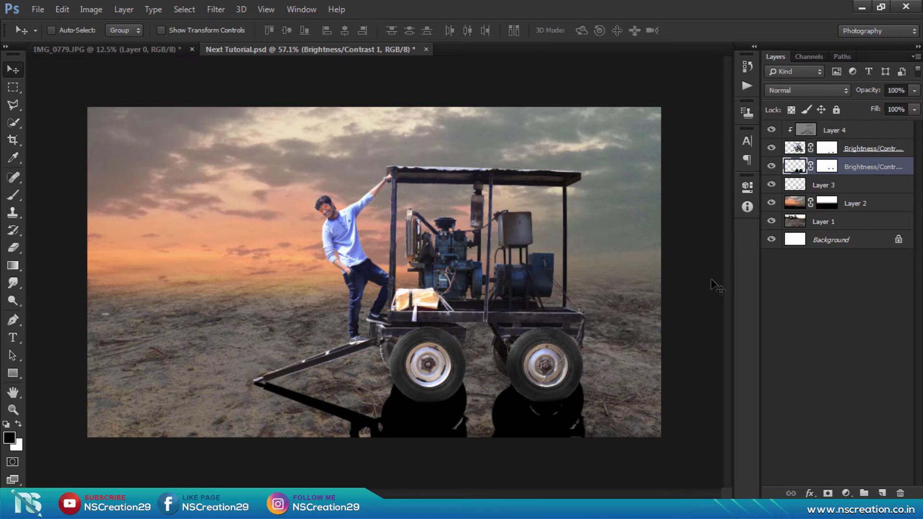
Apply a 2.4-pixel Gaussian Blur to the black shadow layer.
click(216, 10)
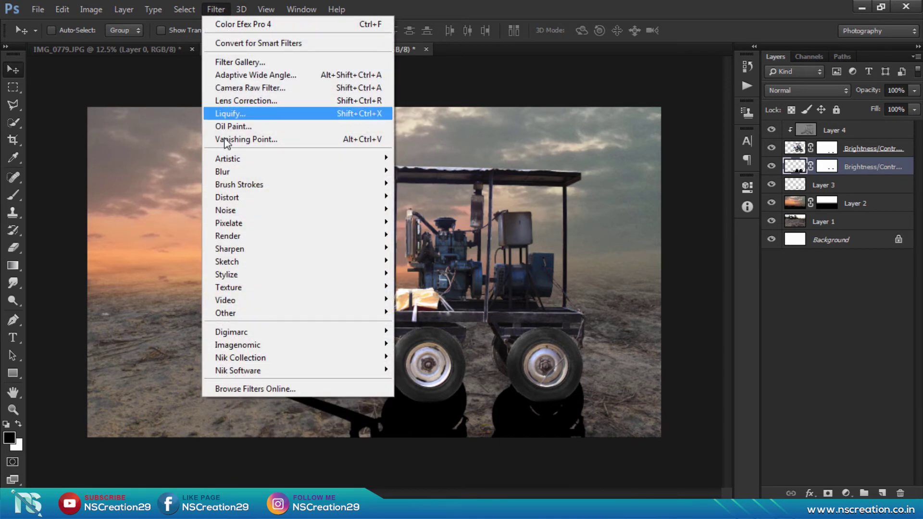
click(224, 172)
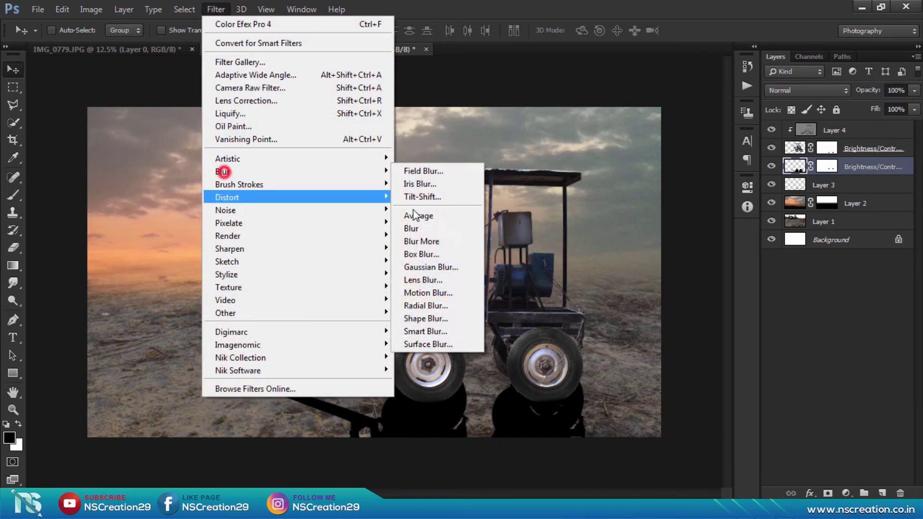
click(443, 273)
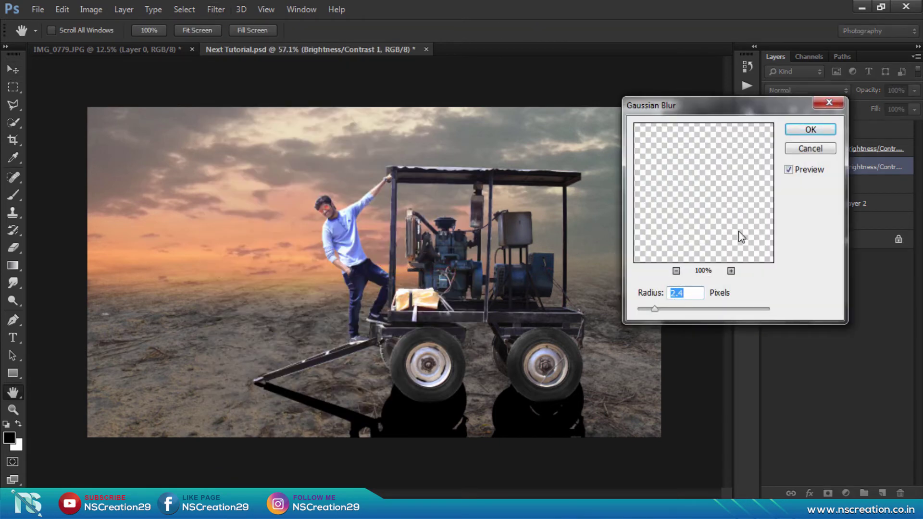
click(798, 130)
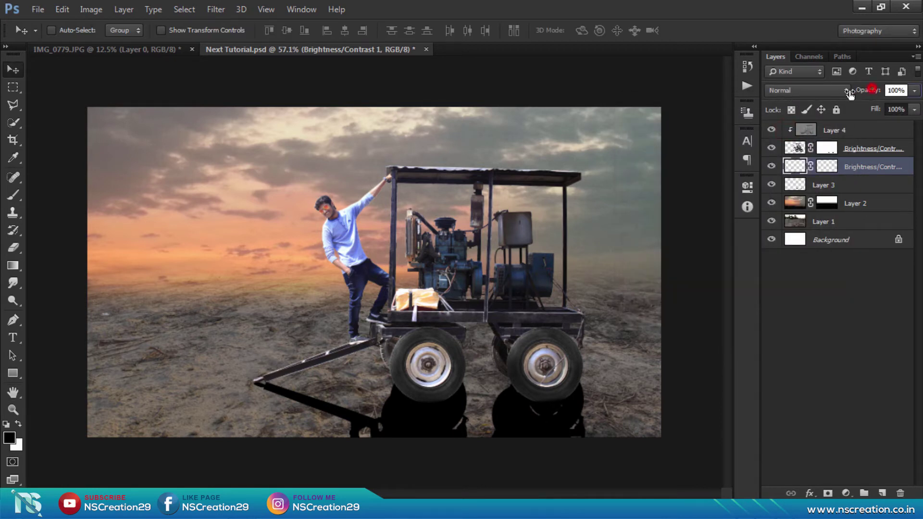
Fade the cart's shadow layer to 24% opacity, then make Layer 4 active.
drag(869, 90, 842, 95)
click(699, 158)
click(635, 181)
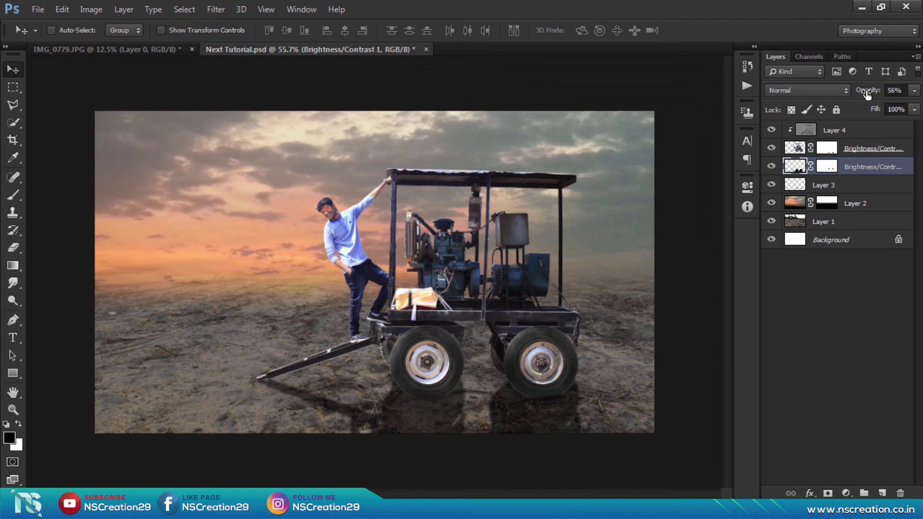
drag(867, 93, 853, 96)
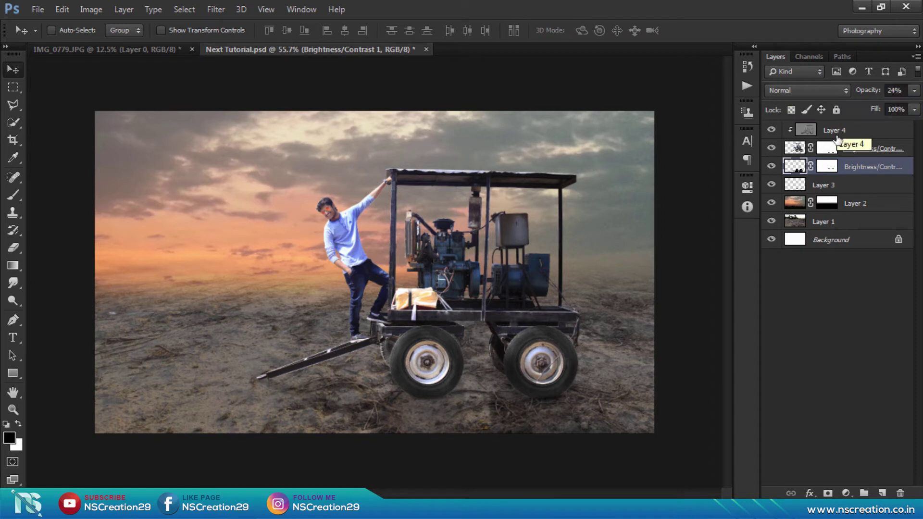
click(870, 133)
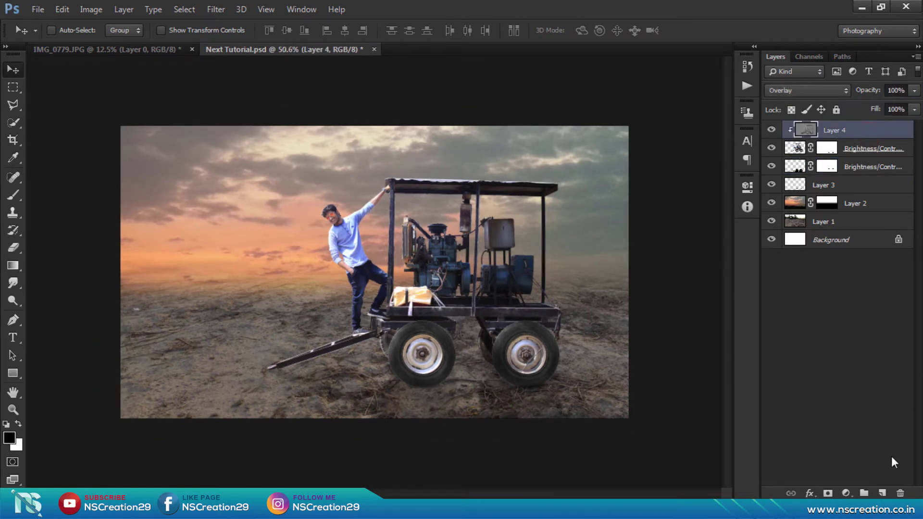
Add a new layer and set up the 129 cloud brush with orange from the sunset sky.
click(882, 493)
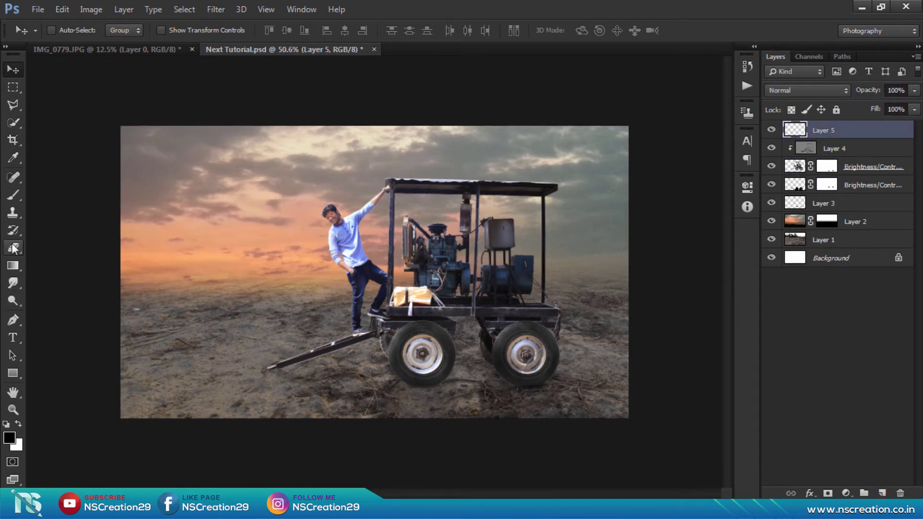
click(13, 195)
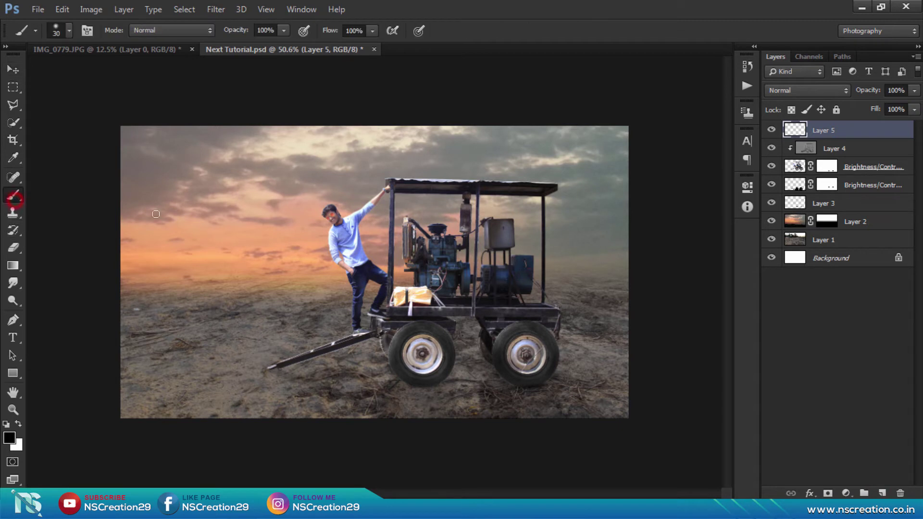
alt+click(214, 262)
right_click(236, 278)
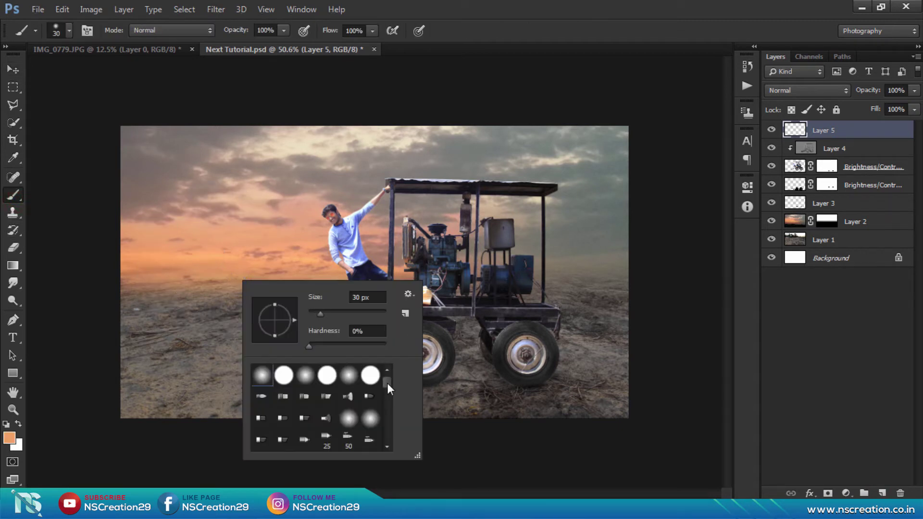
drag(387, 382, 385, 418)
click(370, 394)
key(Return)
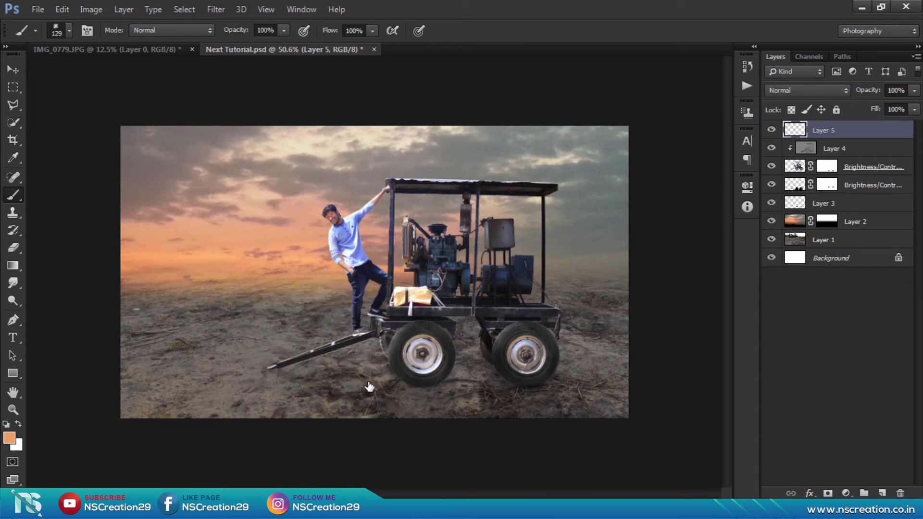
key(bracketright)
key(bracketright)
key(bracketright)
key(bracketright)
key(bracketleft)
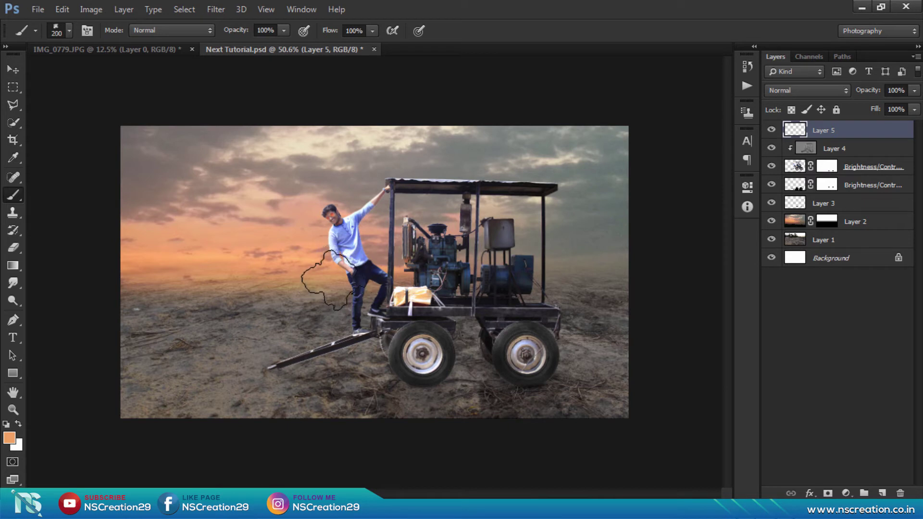
Paint orange haze over the man and the ground to his left.
click(331, 279)
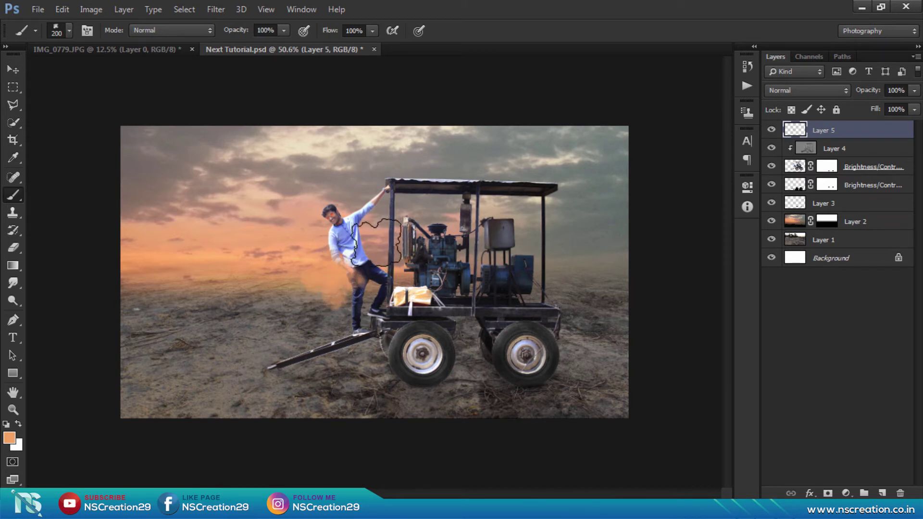
key(bracketleft)
key(bracketleft)
drag(378, 254, 337, 244)
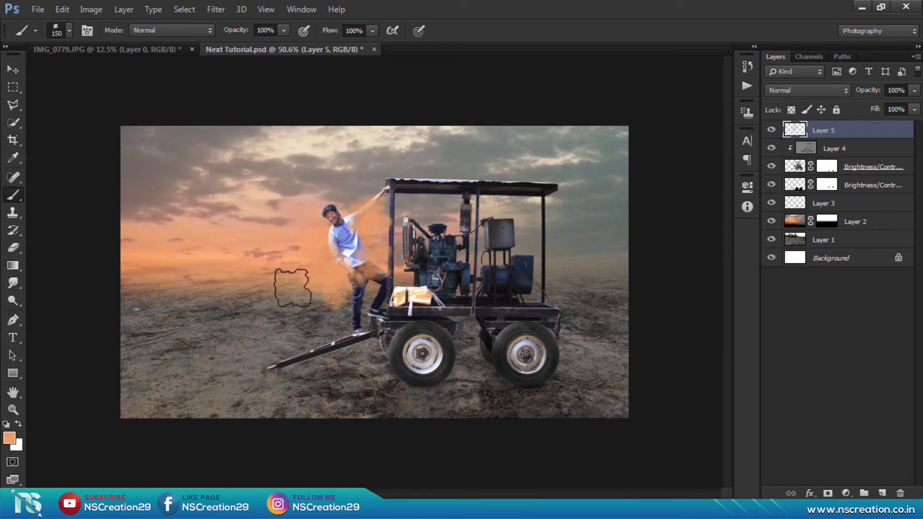
mouse_move(314, 287)
mouse_down()
mouse_move(168, 281)
mouse_move(120, 297)
mouse_up()
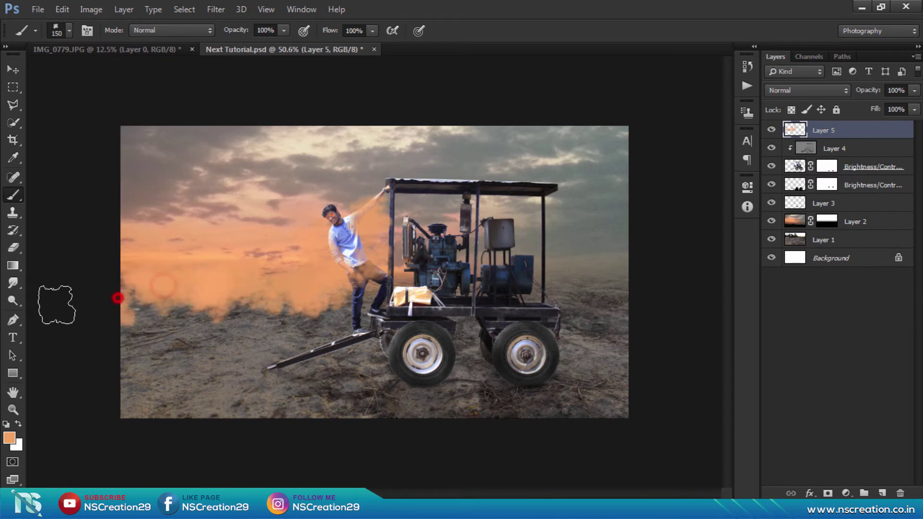
Paint sampled grey smoke around the cart's rear, tow bar, wheels and roof.
alt+click(589, 245)
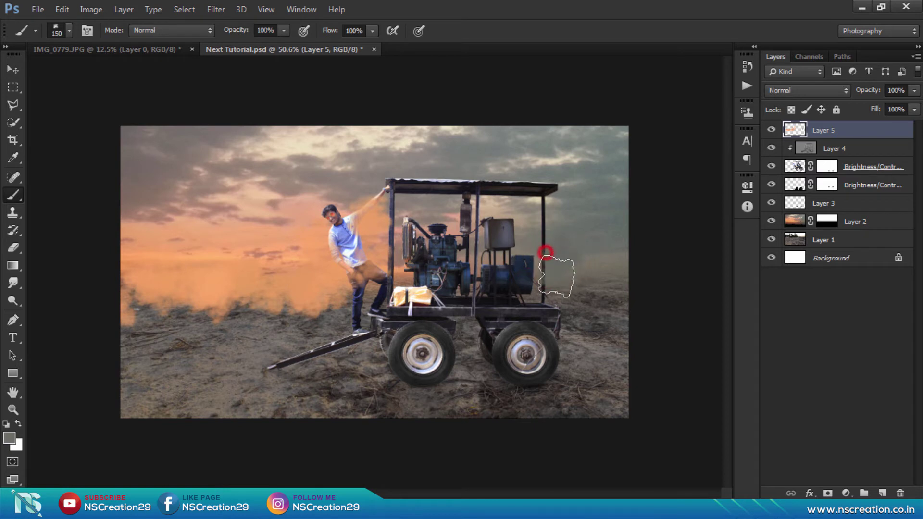
alt+click(587, 302)
drag(587, 301, 575, 309)
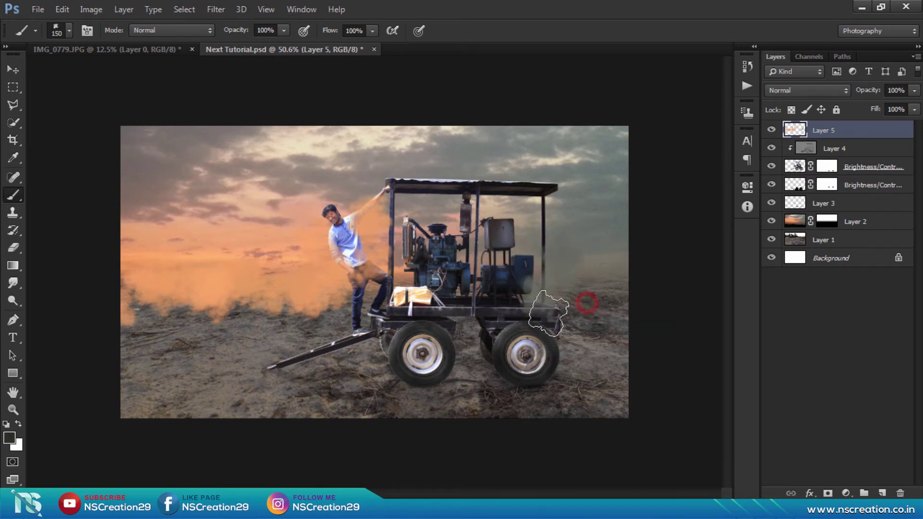
click(587, 294)
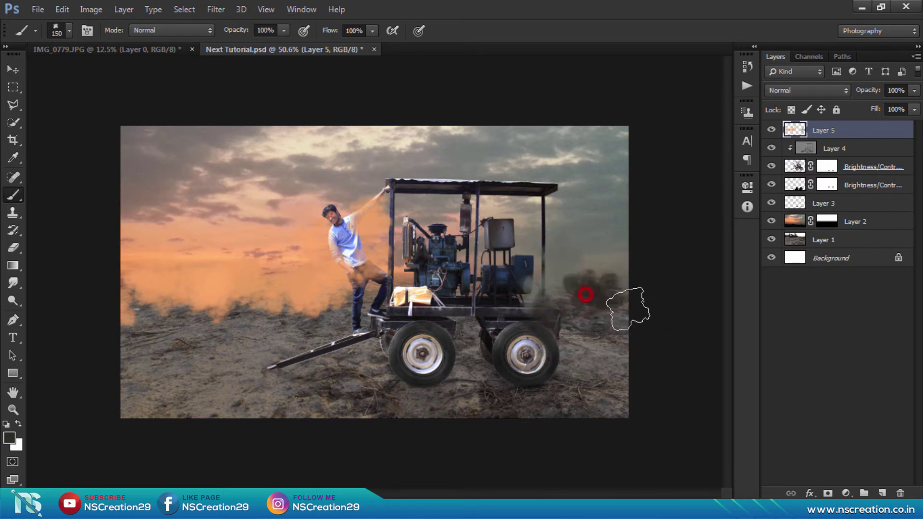
alt+click(372, 313)
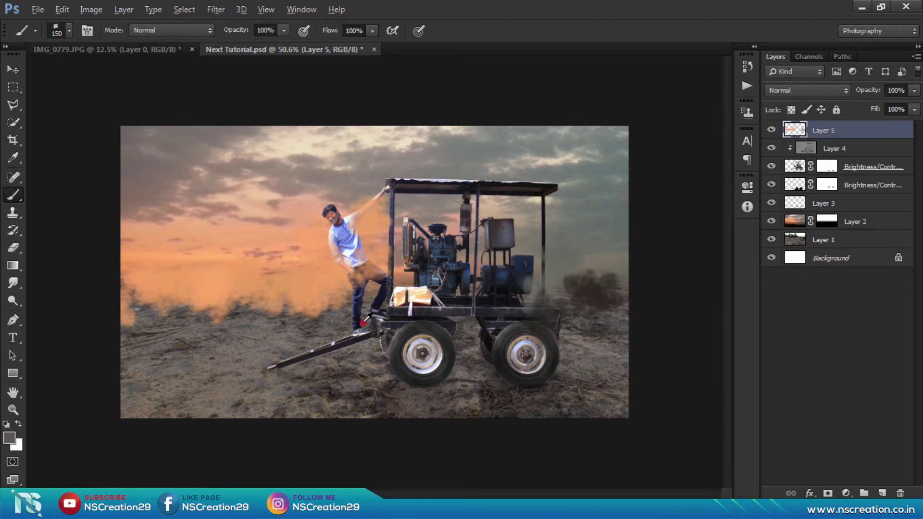
drag(304, 347, 258, 372)
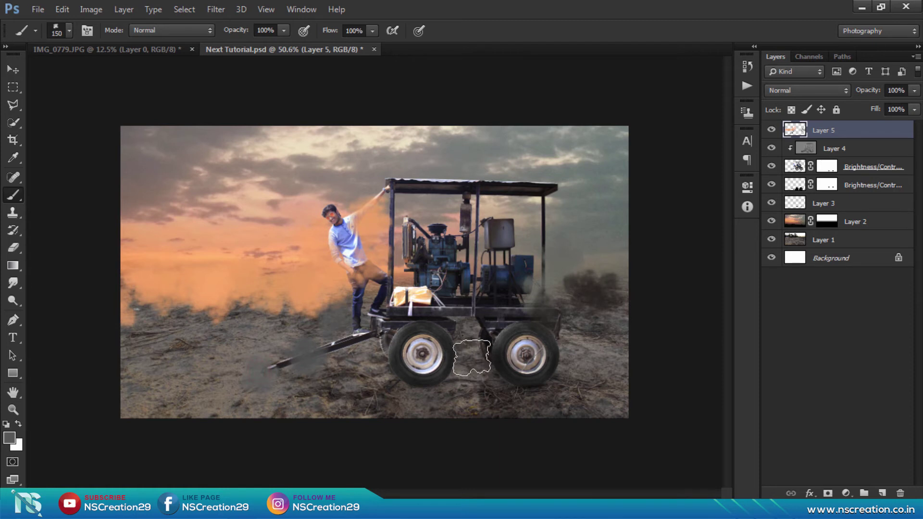
click(453, 366)
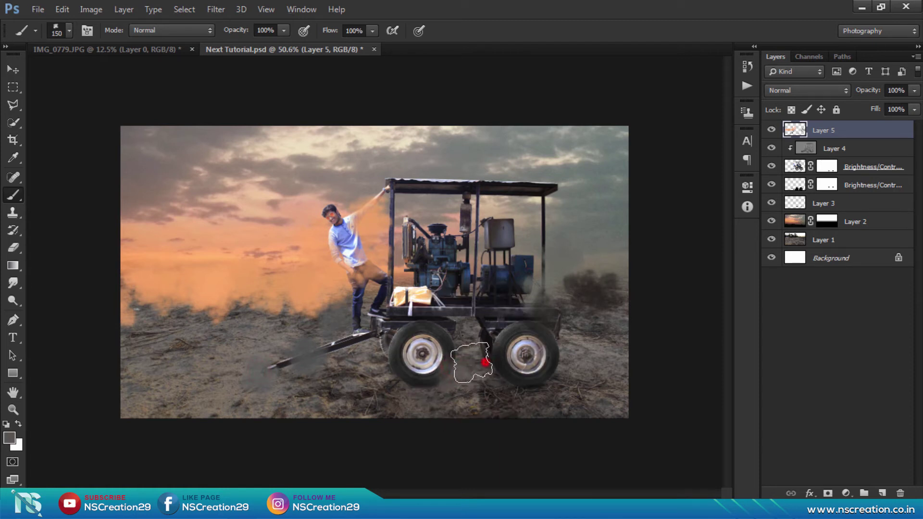
click(568, 357)
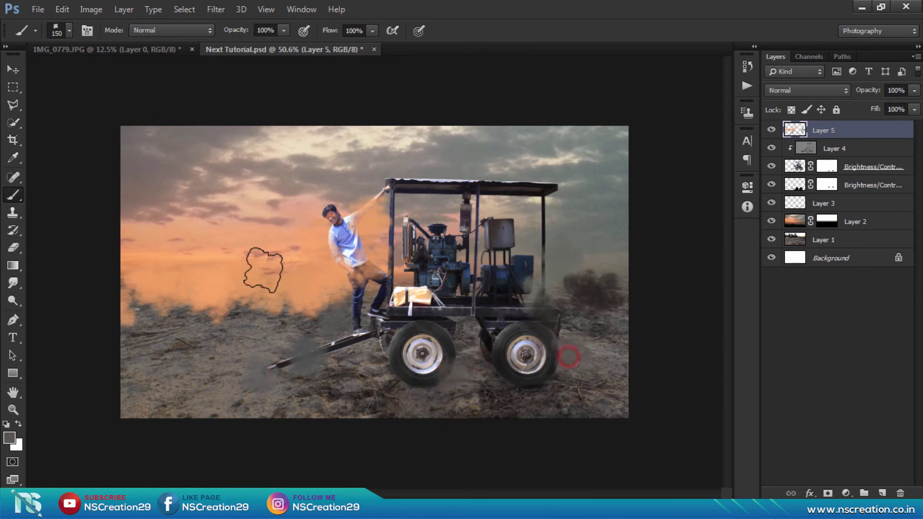
alt+click(561, 214)
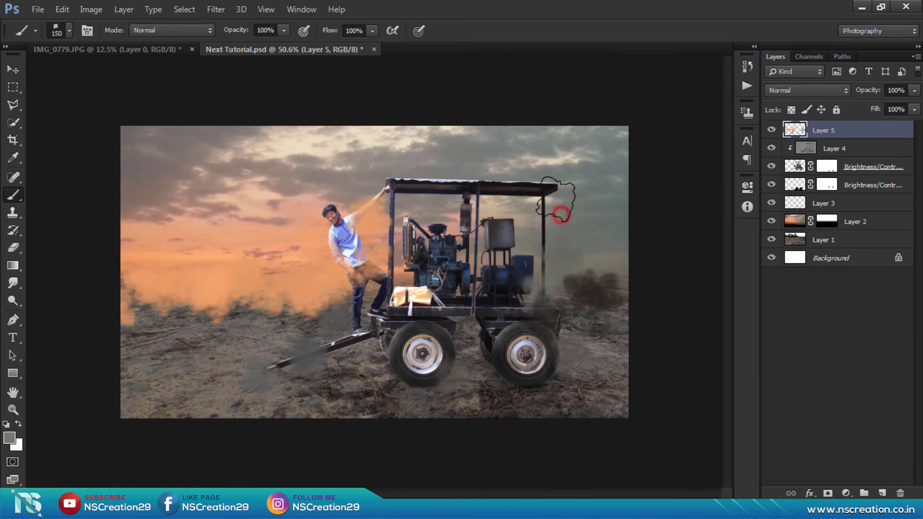
click(559, 184)
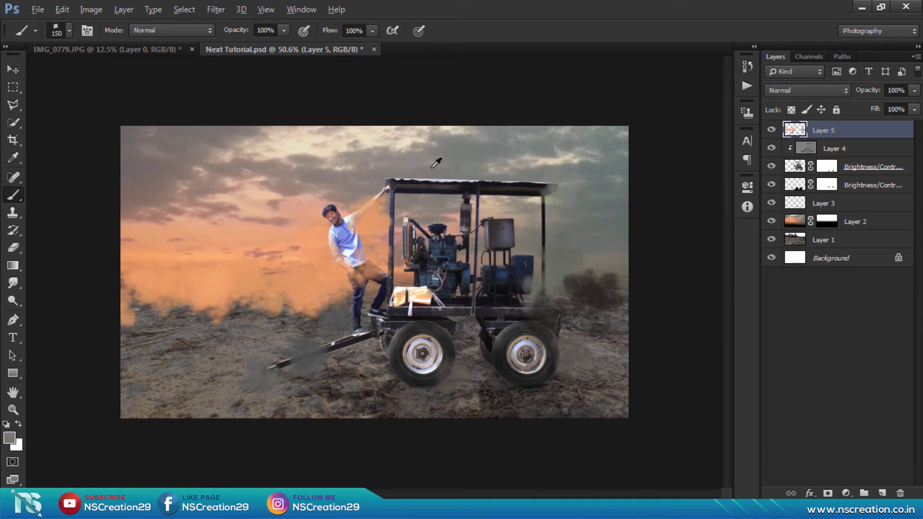
drag(428, 165, 441, 184)
Fade the haze Layer 5 to 45% opacity.
click(13, 68)
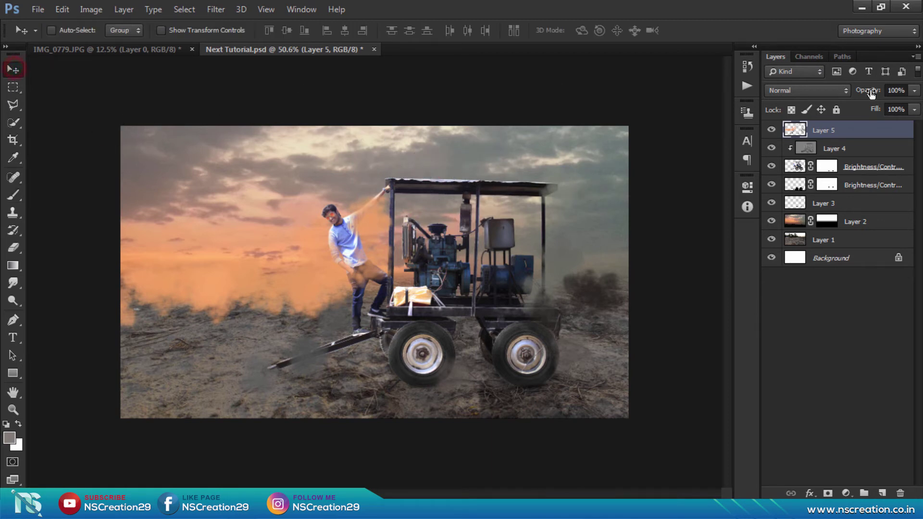
drag(862, 89, 830, 94)
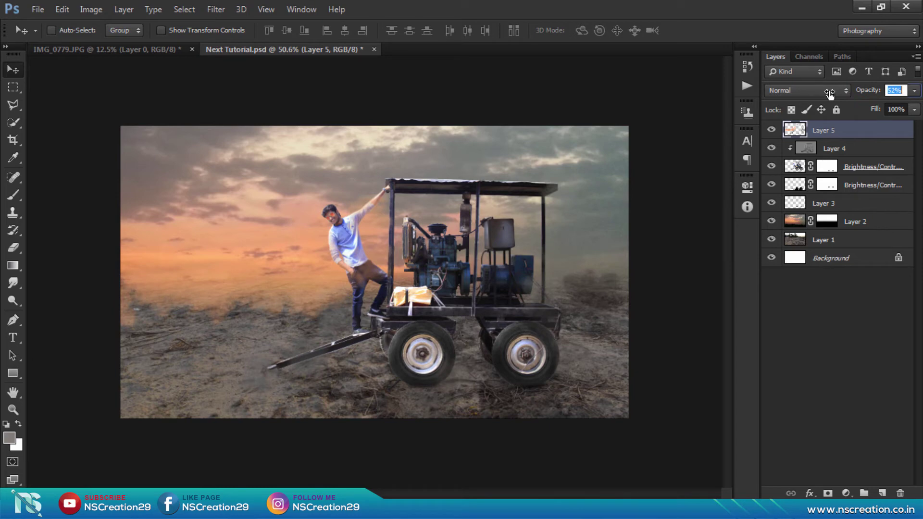
key(Return)
alt+scroll(541, 233, down, 3)
scroll(542, 233, up, 1)
scroll(539, 230, up, 1)
scroll(536, 227, up, 2)
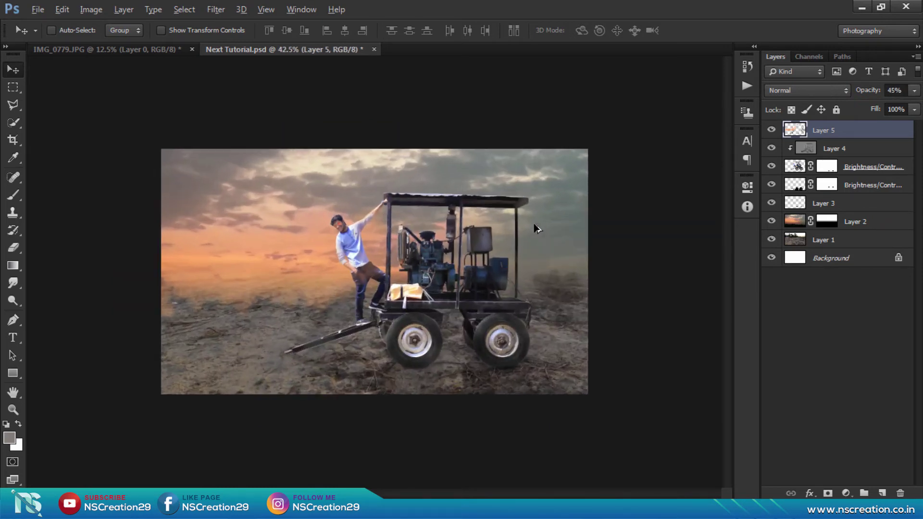
scroll(537, 228, up, 1)
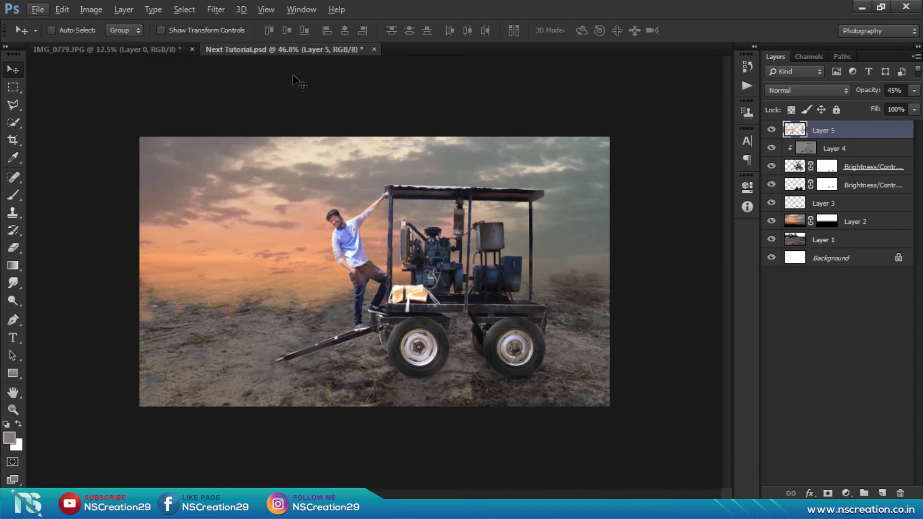
Open Gaussian Blur on the haze layer and inspect the preview up close.
click(216, 9)
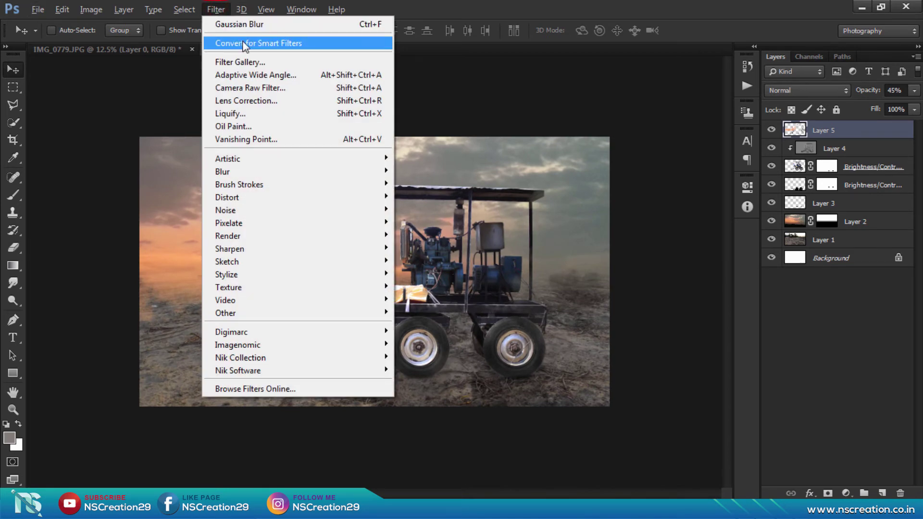
click(263, 172)
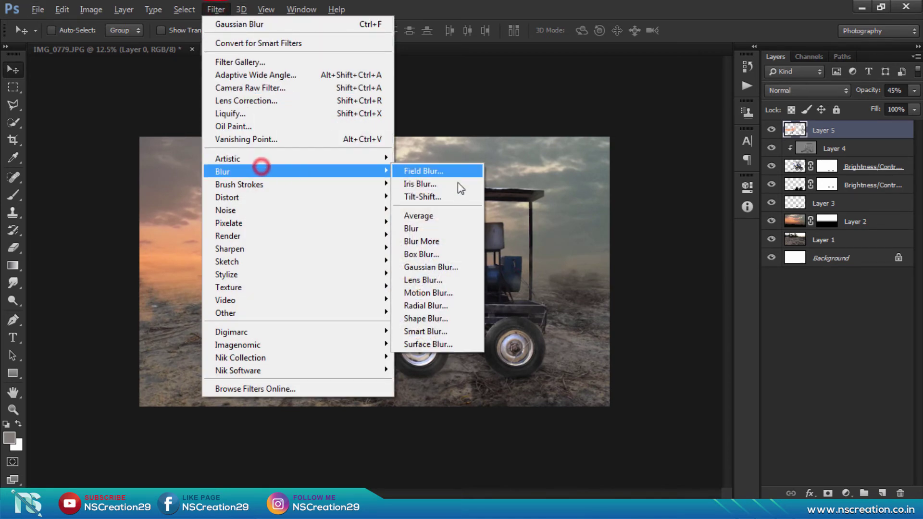
click(445, 270)
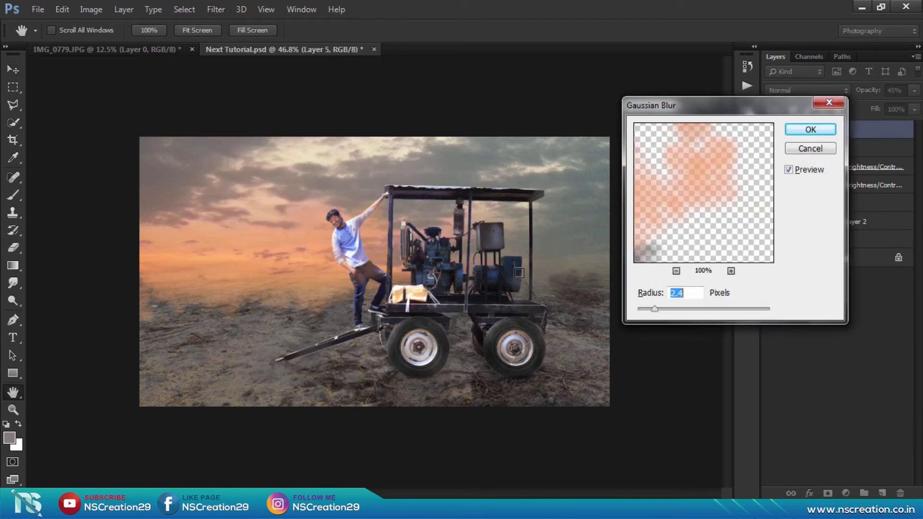
key(alt)
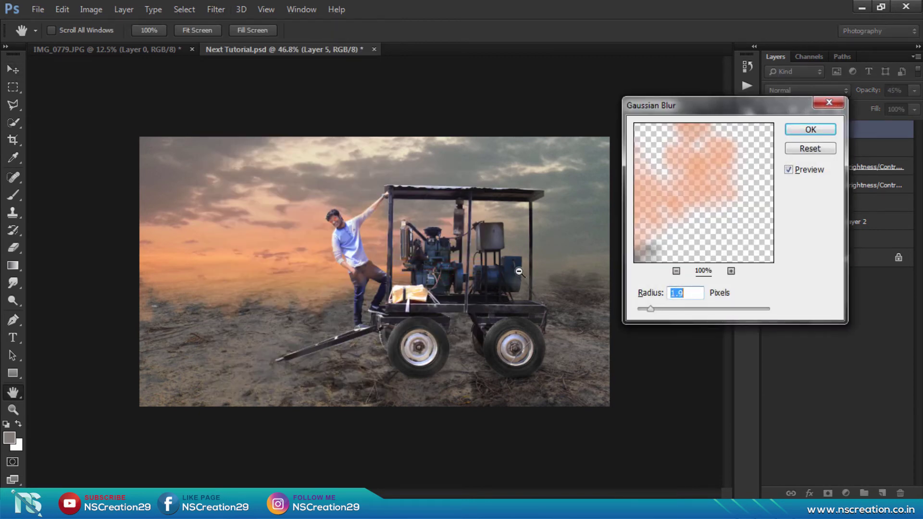
ctrl+click(570, 262)
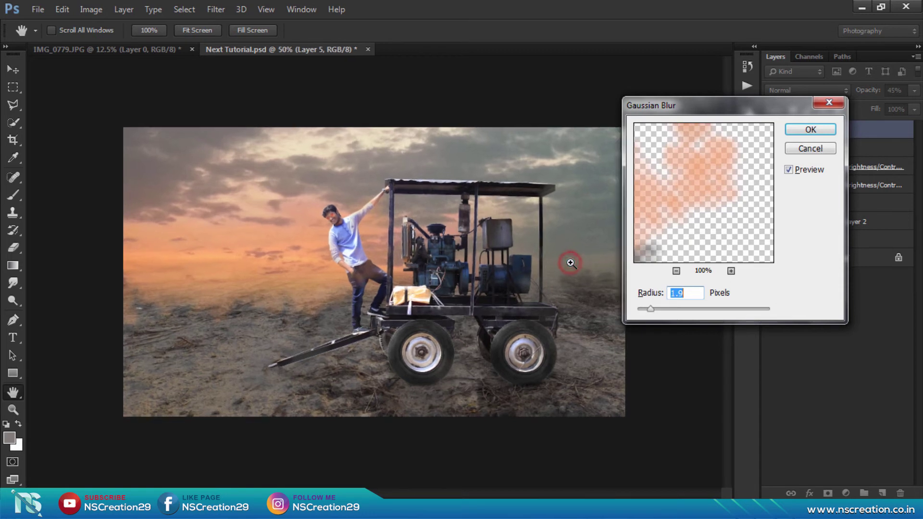
key(Down)
key(Down)
key(alt)
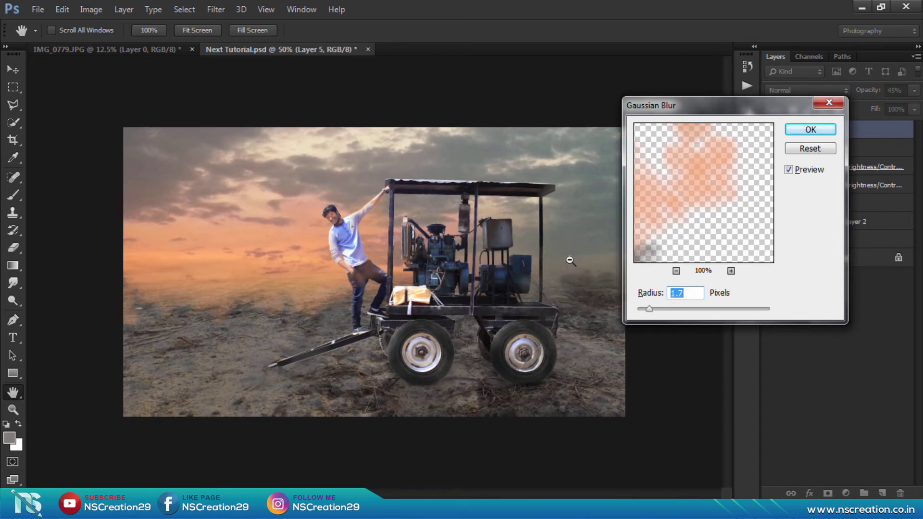
alt+click(569, 261)
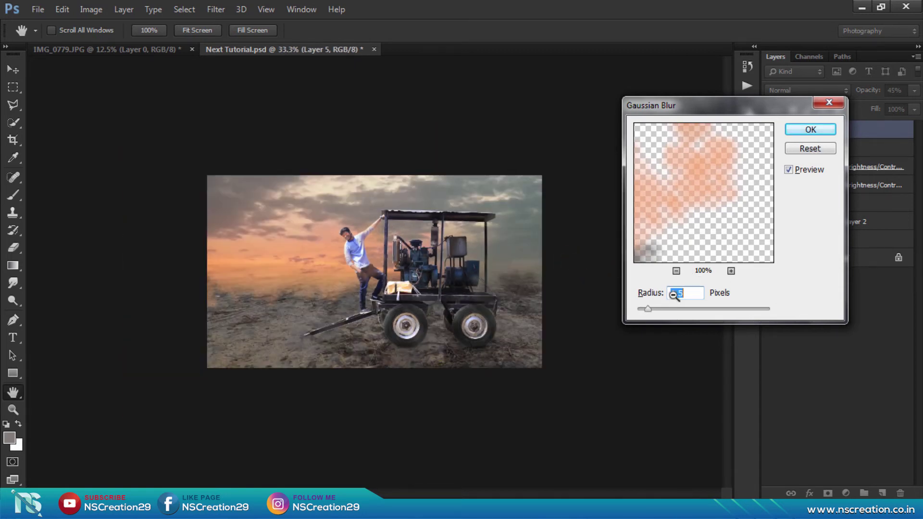
Raise the blur radius to about 45.6 pixels and apply it to the haze.
click(660, 310)
alt+click(519, 278)
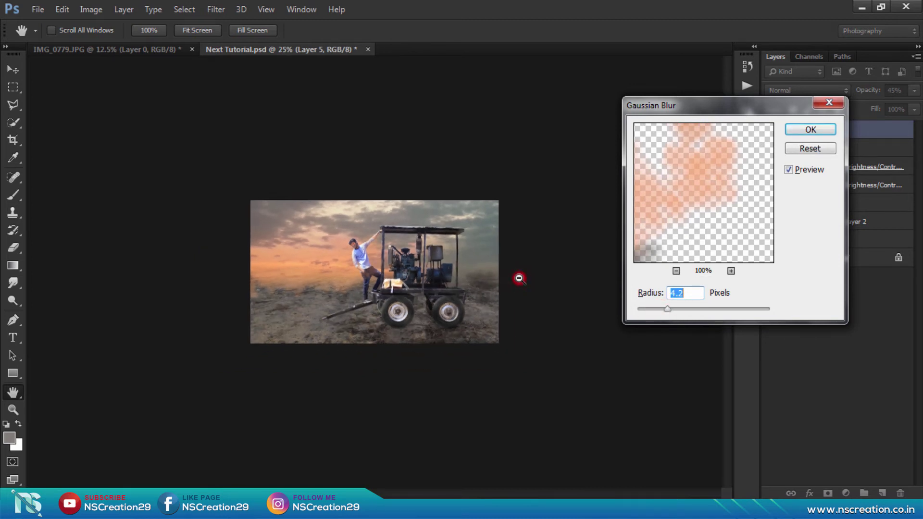
alt+click(519, 279)
ctrl+click(506, 274)
ctrl+click(506, 274)
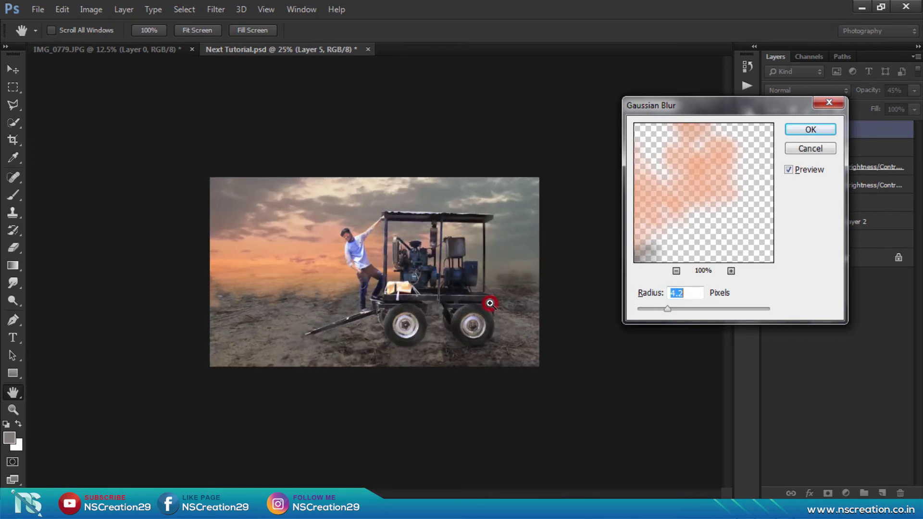
click(688, 307)
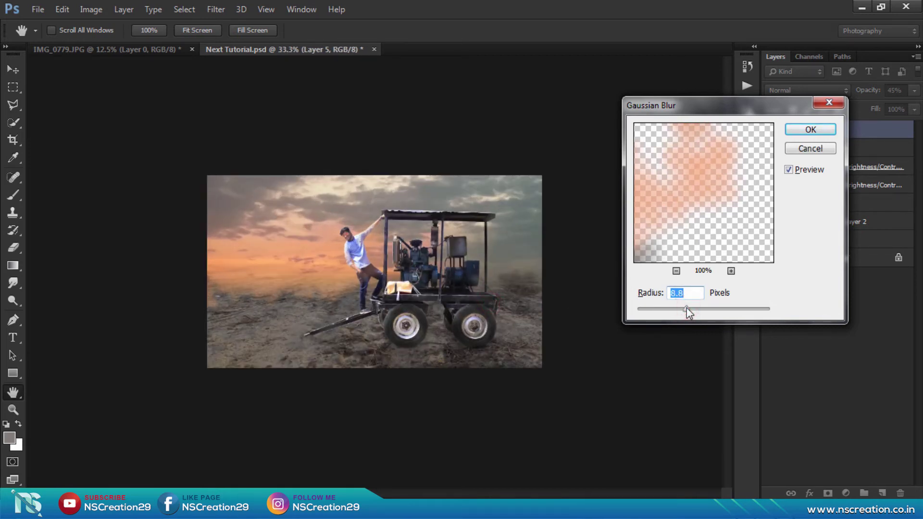
drag(687, 309, 701, 309)
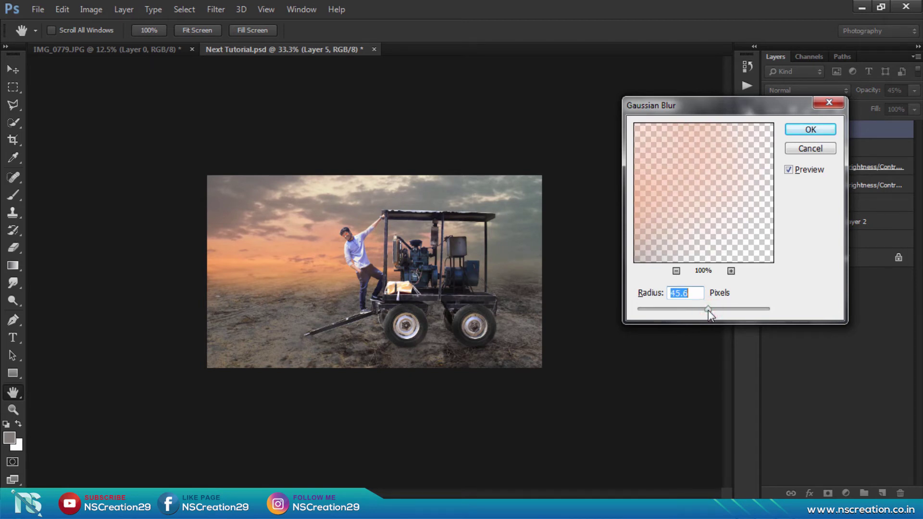
click(803, 131)
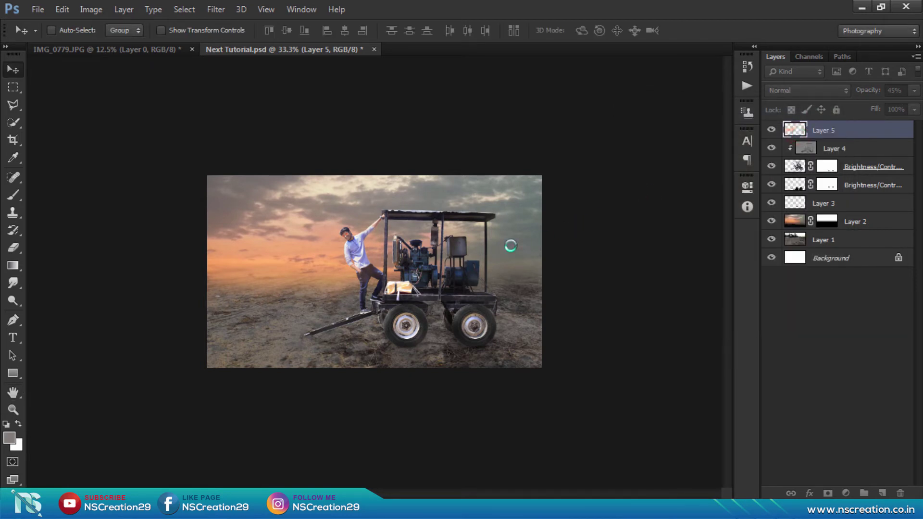
Zoom in, add a new Layer 6 and sample the peach sky colour.
click(447, 247)
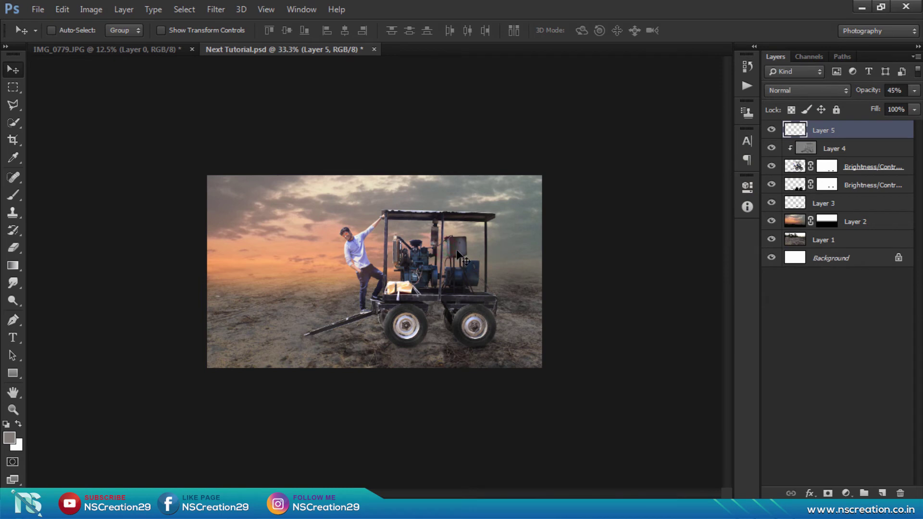
key(ctrl+plus)
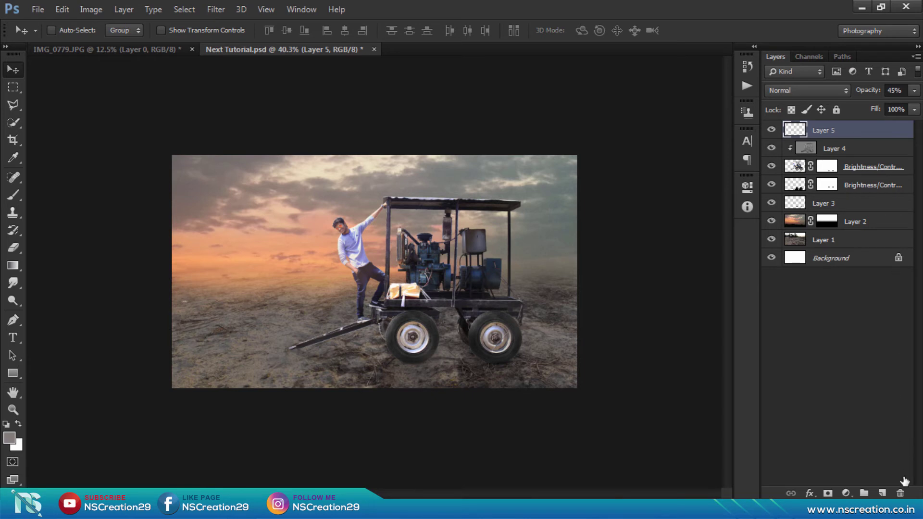
click(881, 493)
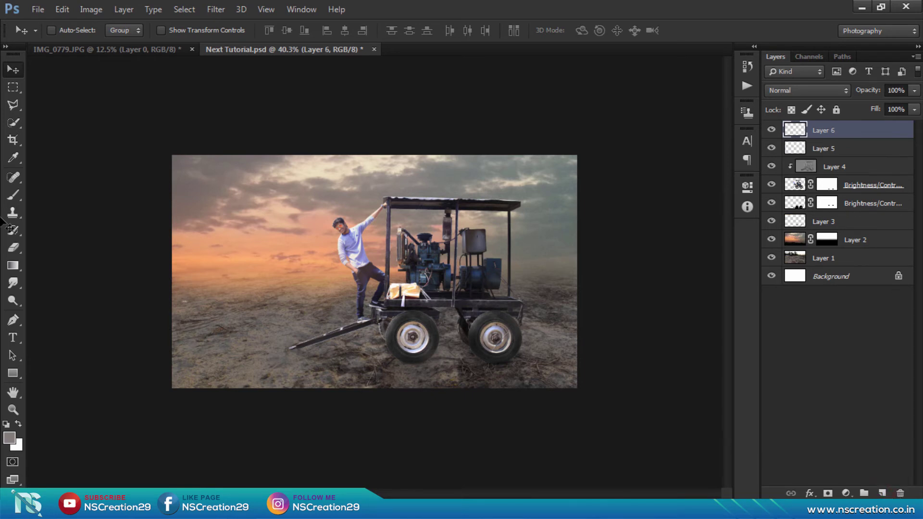
click(13, 187)
click(14, 196)
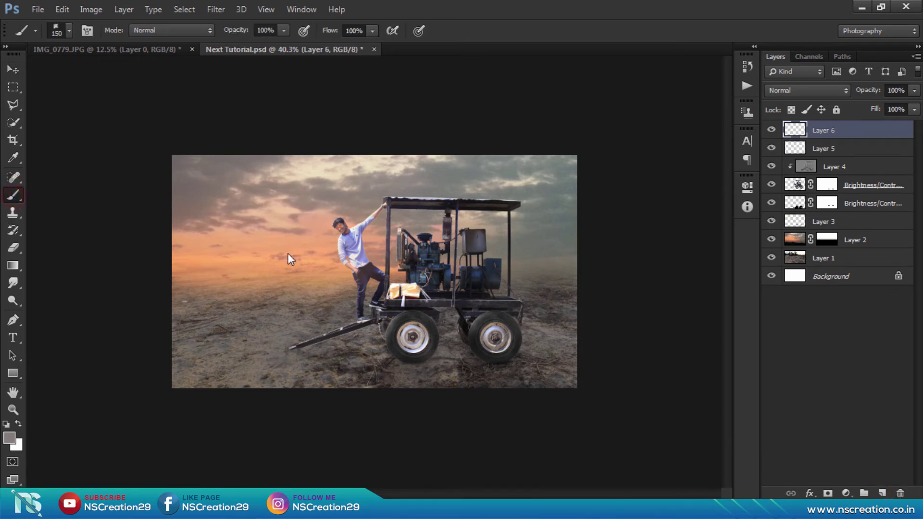
alt+click(263, 260)
Paint one peach glow over the left horizon with a 700 px soft round brush.
right_click(418, 292)
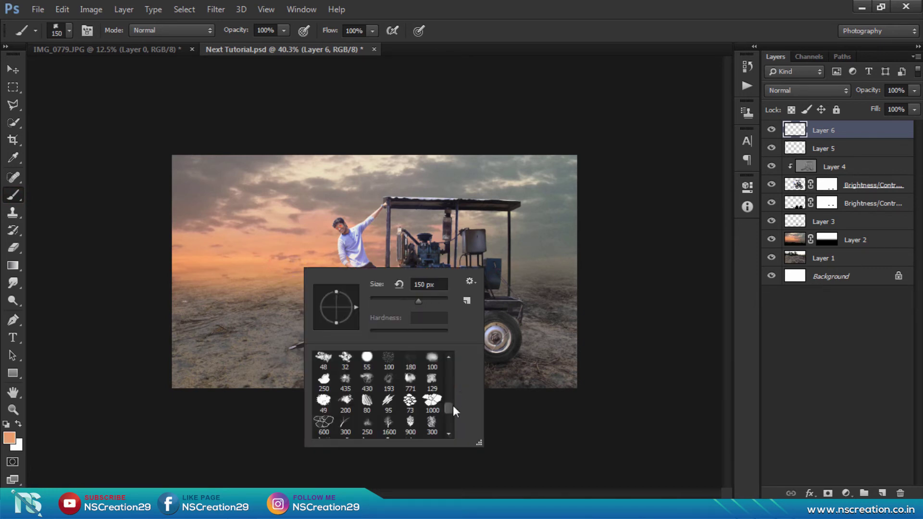
drag(453, 406, 449, 365)
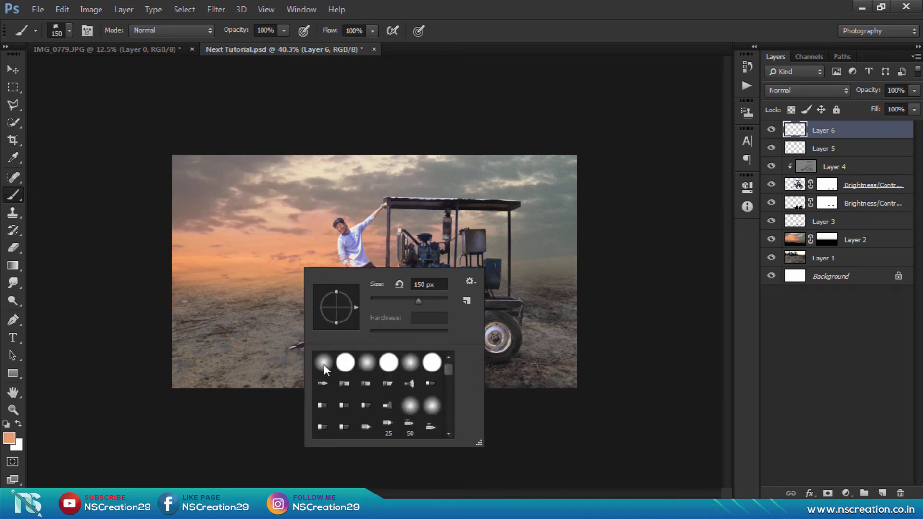
click(324, 365)
click(294, 302)
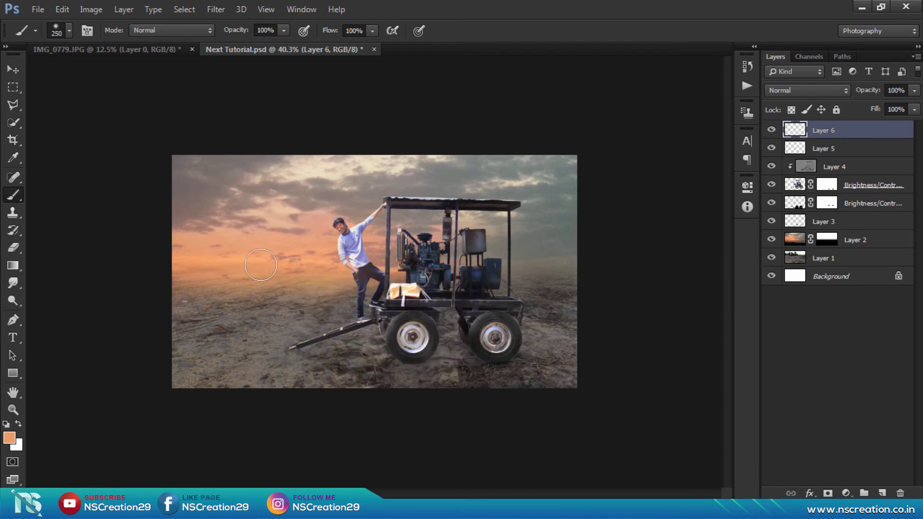
key(bracketright)
key(bracketleft)
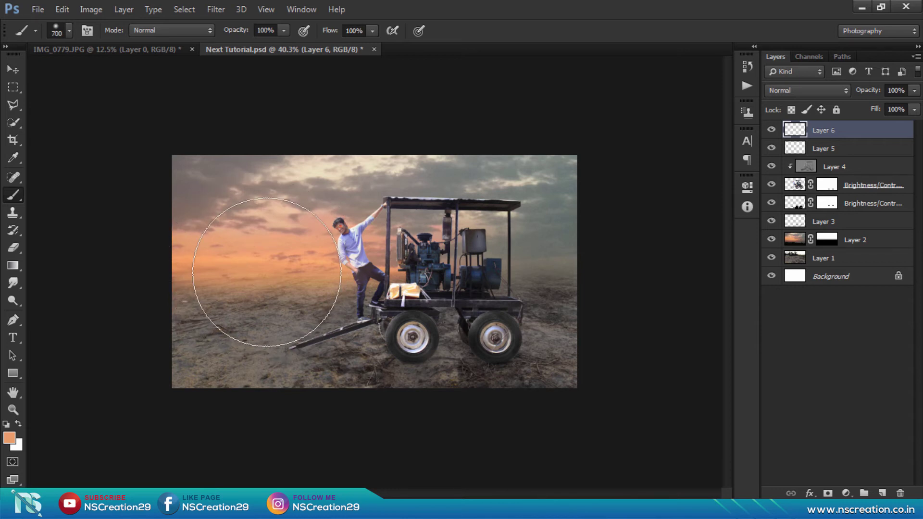
click(266, 272)
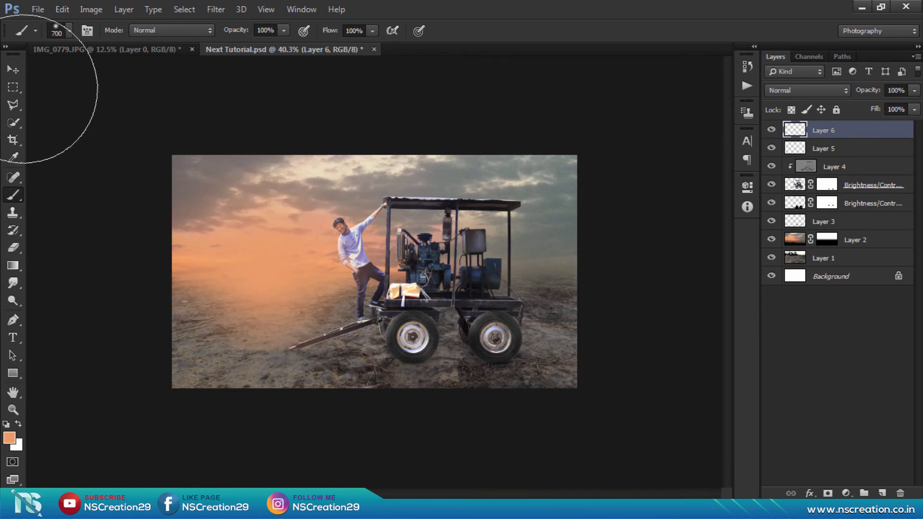
click(13, 70)
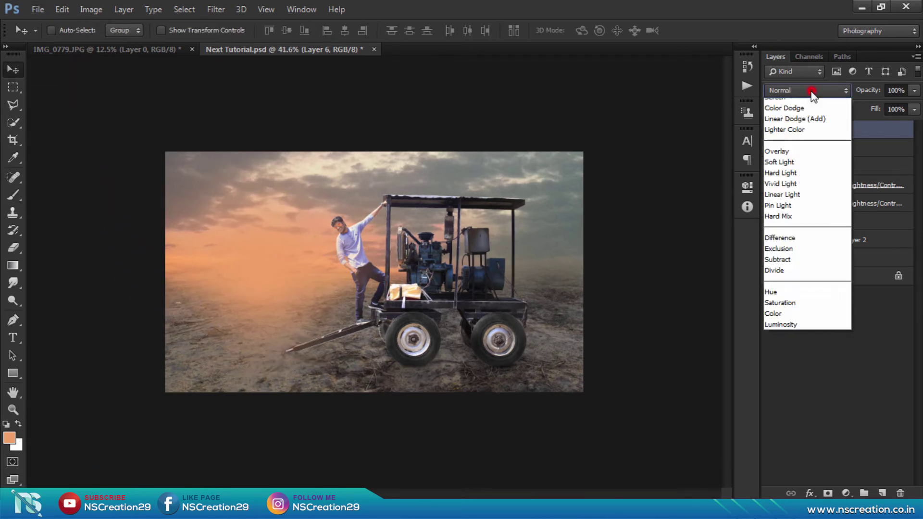
Set Layer 6 to Screen, stretch the glow wider, and fade it to 48%.
click(810, 90)
click(799, 212)
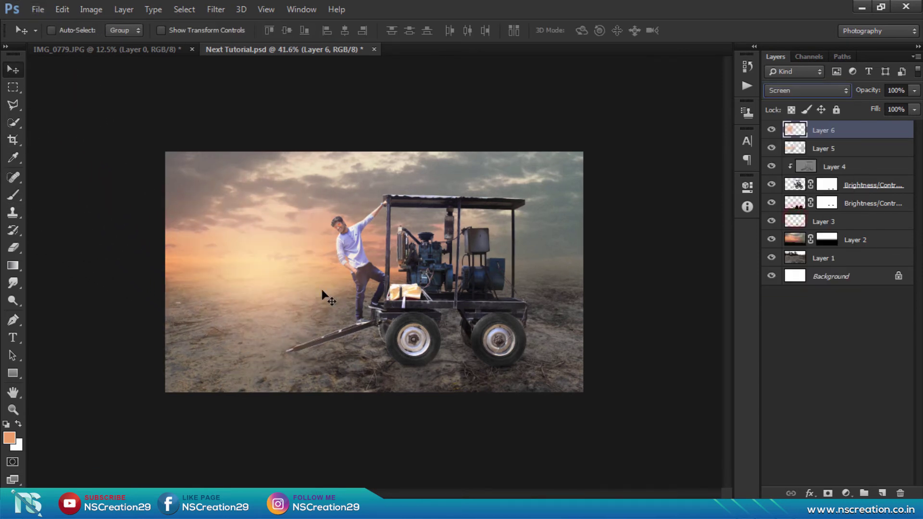
click(290, 281)
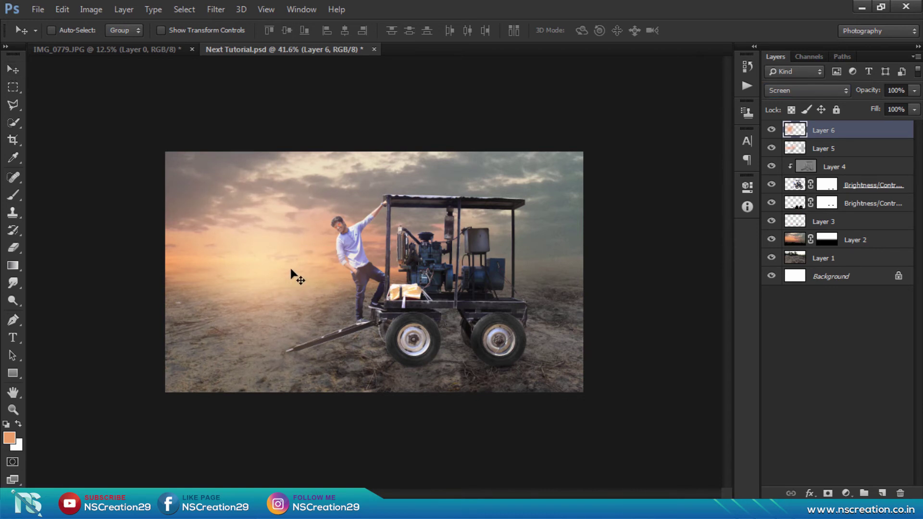
key(ctrl+t)
drag(421, 267, 477, 268)
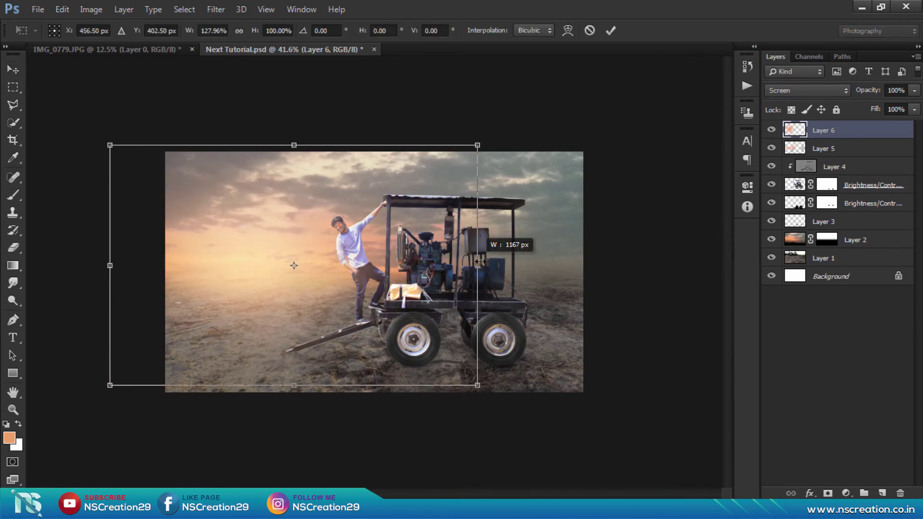
click(610, 31)
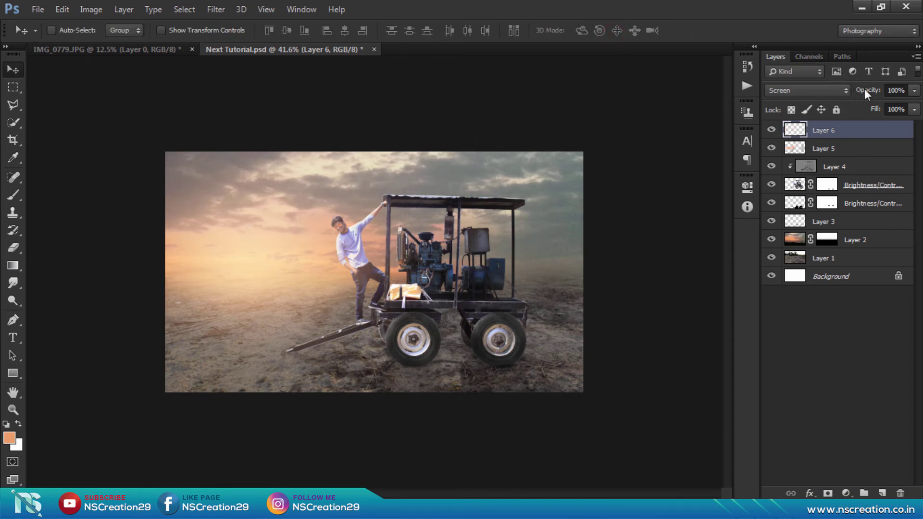
drag(864, 89, 828, 92)
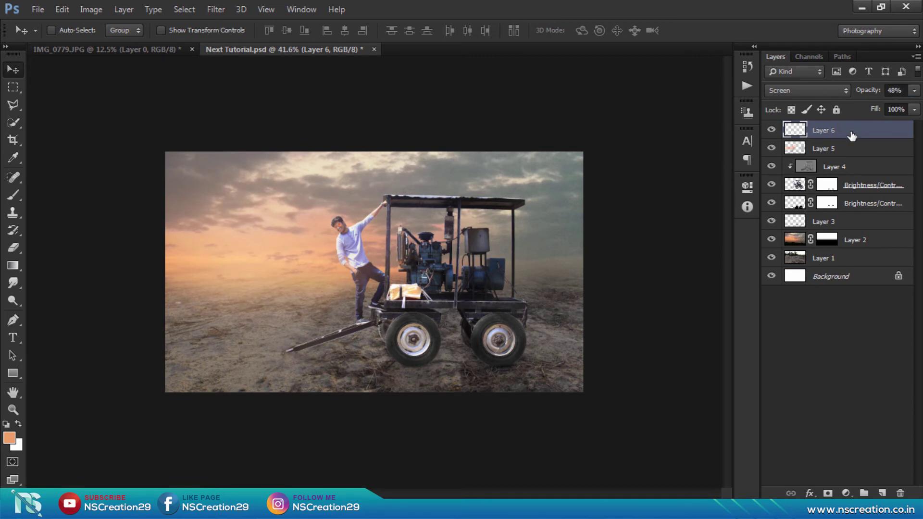
Raise the lower Brightness/Contrast layer's opacity to 31%.
click(795, 185)
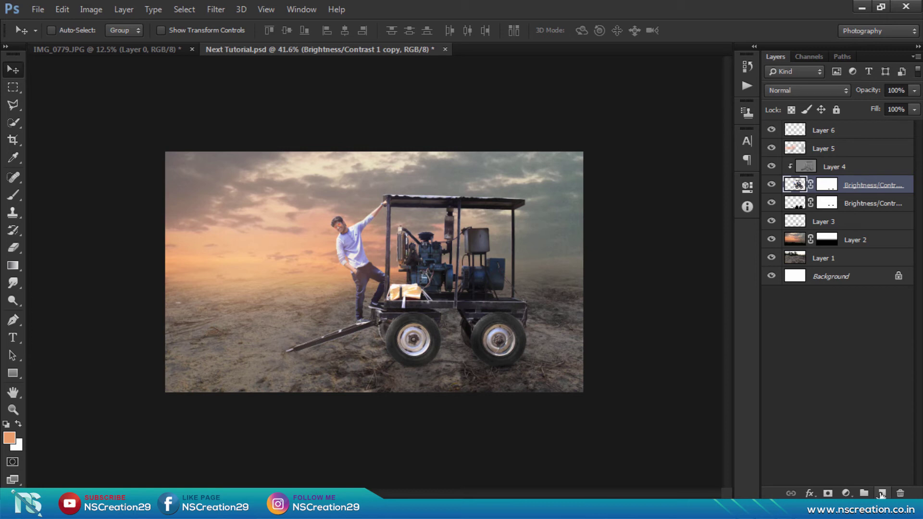
click(854, 138)
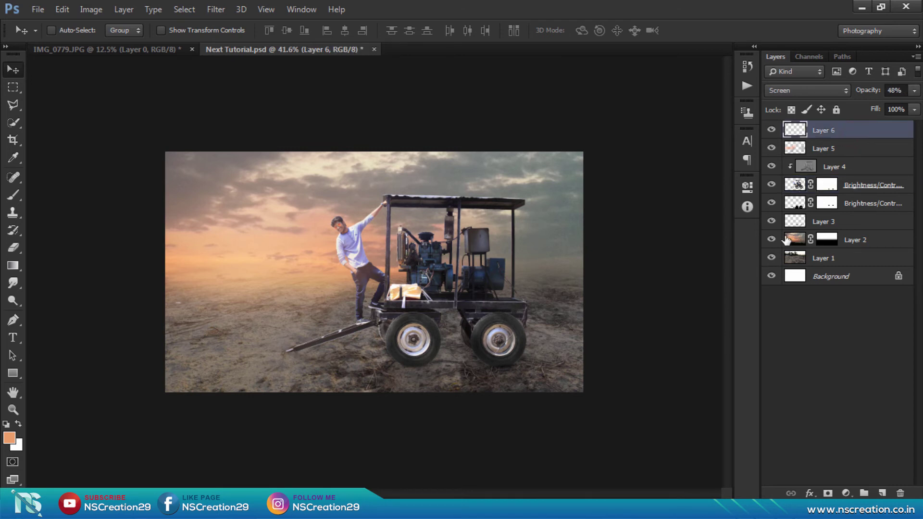
click(793, 209)
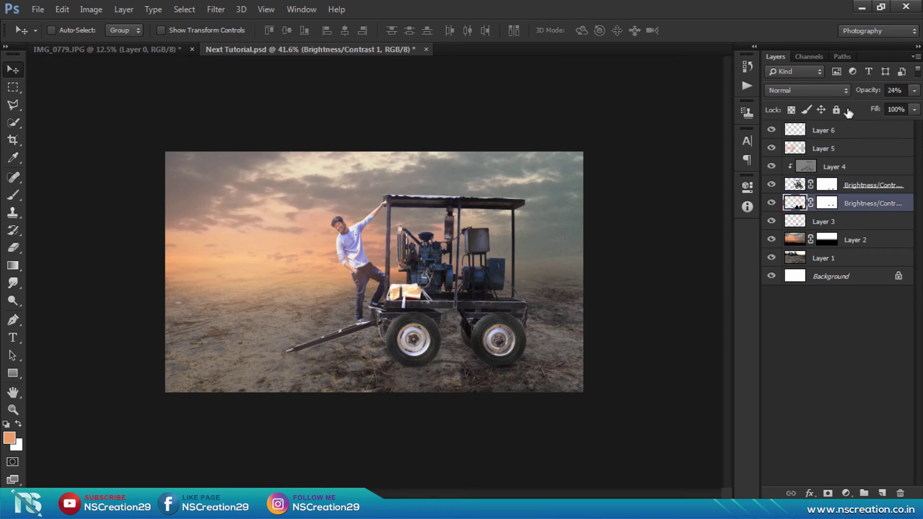
drag(858, 93, 863, 94)
scroll(582, 211, down, 2)
scroll(582, 212, down, 1)
scroll(583, 211, up, 2)
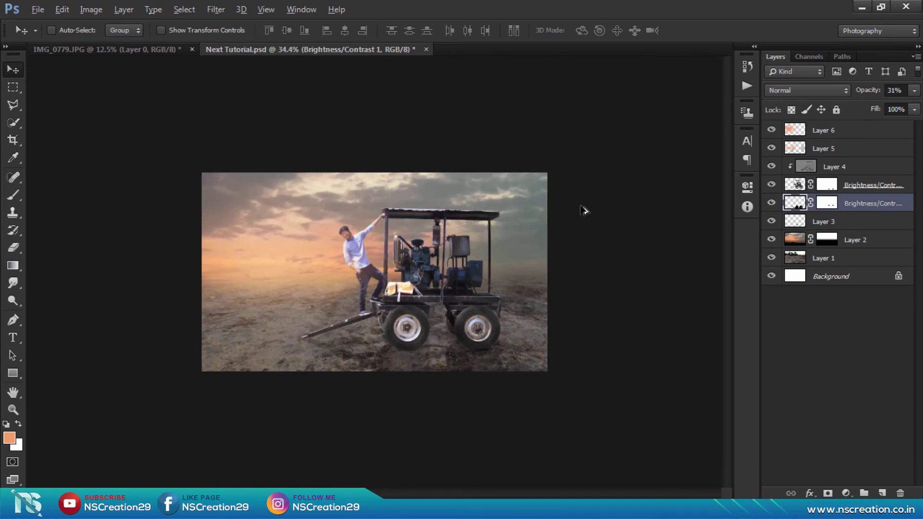
scroll(585, 210, up, 1)
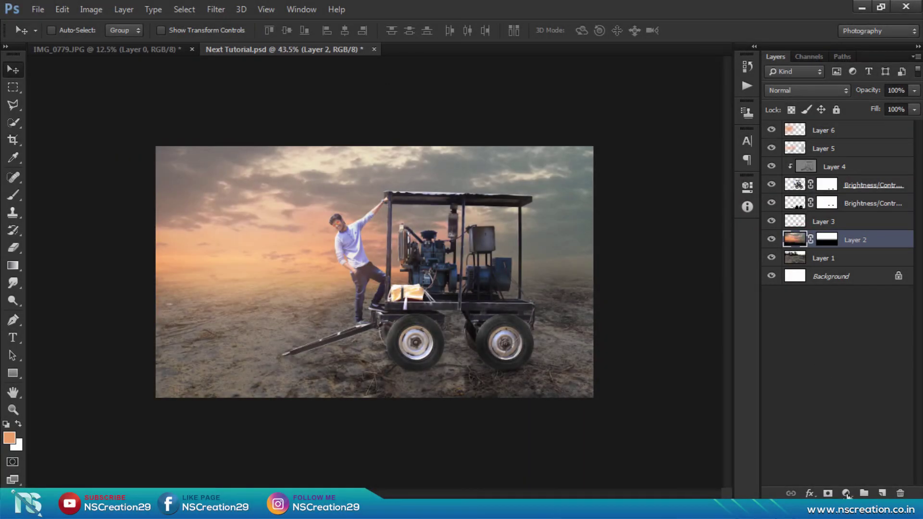
Add a Brightness/Contrast adjustment with brightness around -17 and contrast about 20.
click(847, 495)
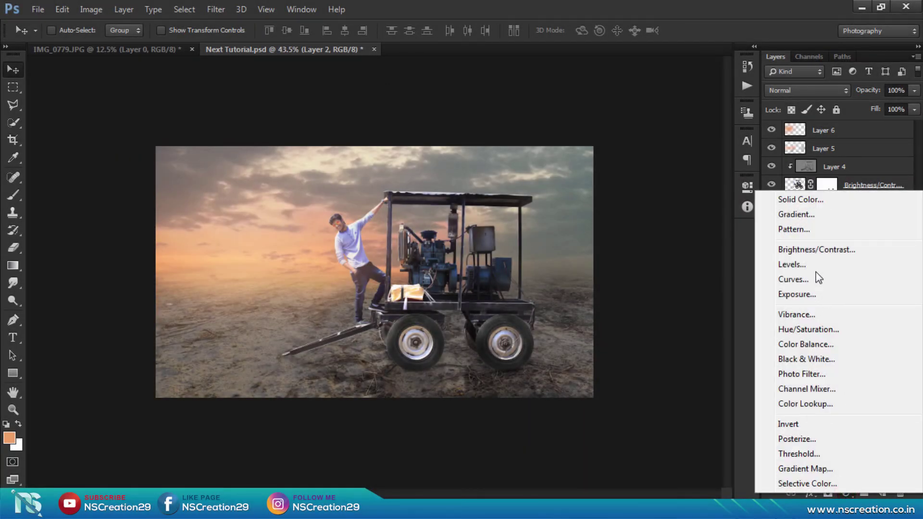
click(813, 249)
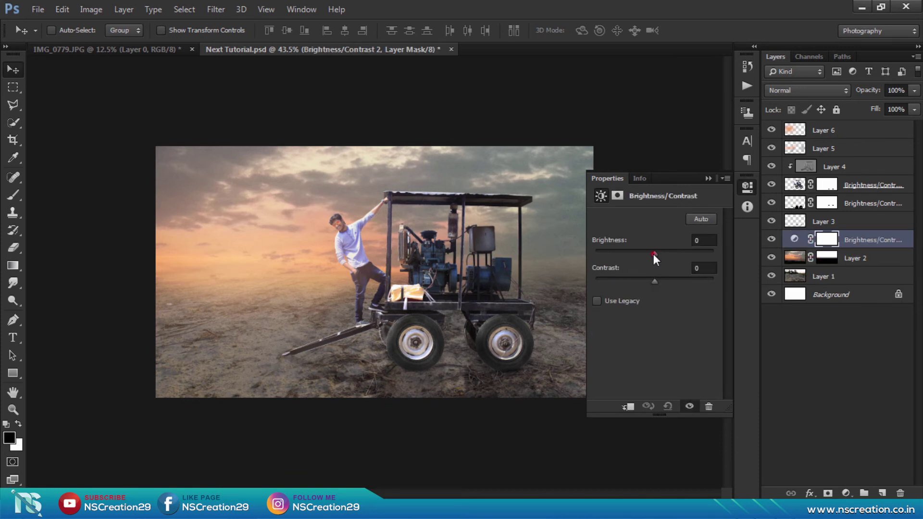
drag(654, 253, 644, 254)
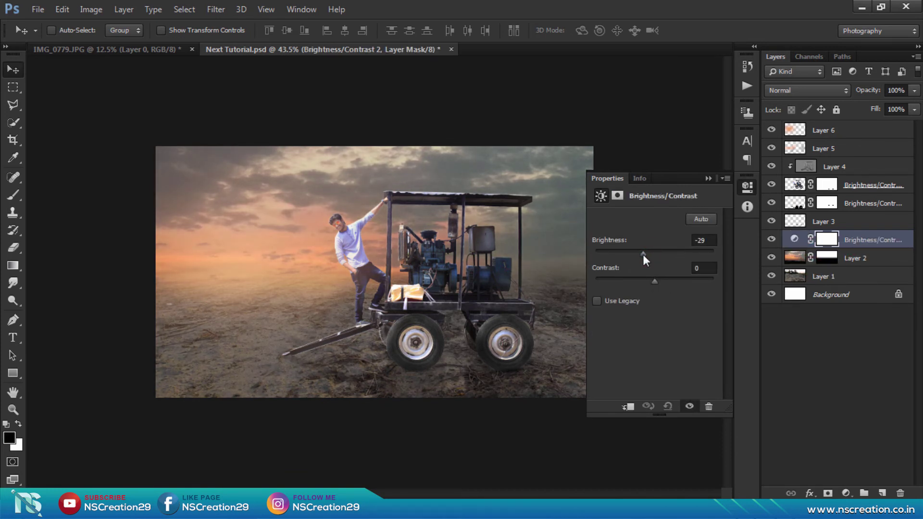
drag(645, 255, 667, 282)
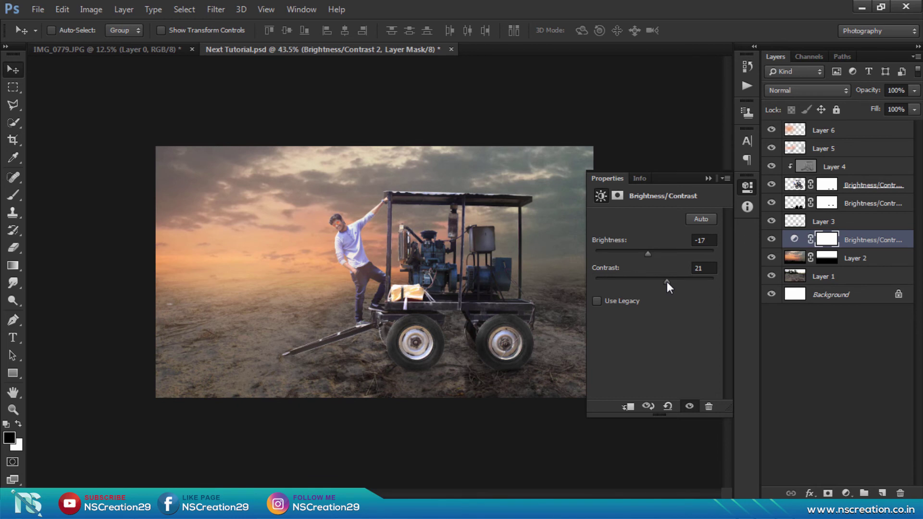
drag(667, 281, 665, 282)
click(707, 177)
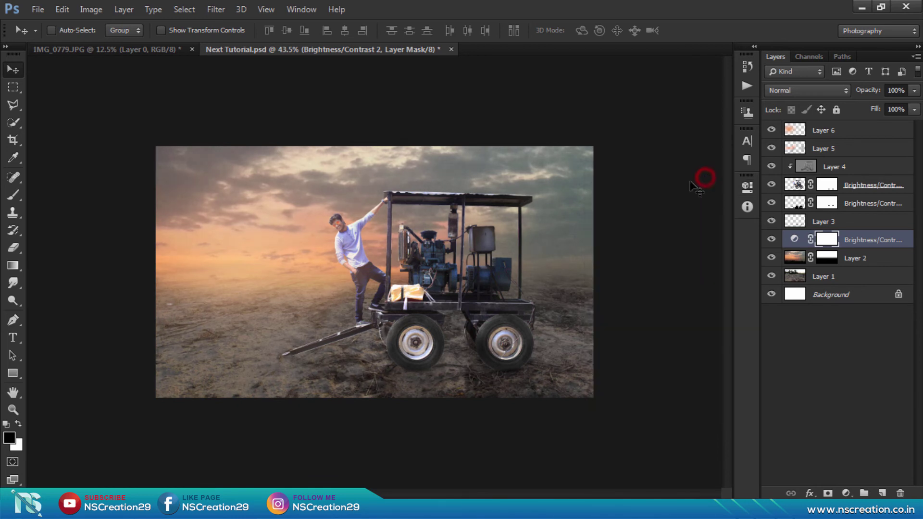
key(ctrl+plus)
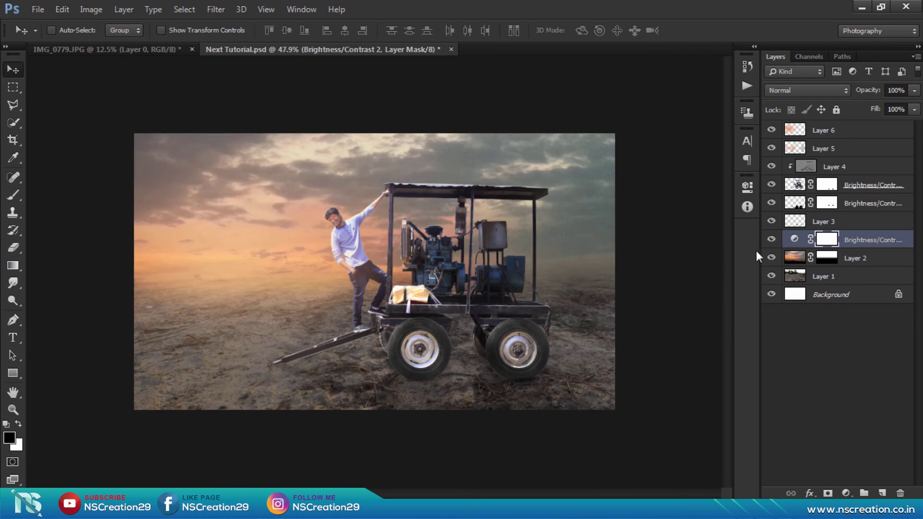
Add a clipped layer above Brightness/Contrast 1 copy and paint black shading along the ramp.
click(790, 187)
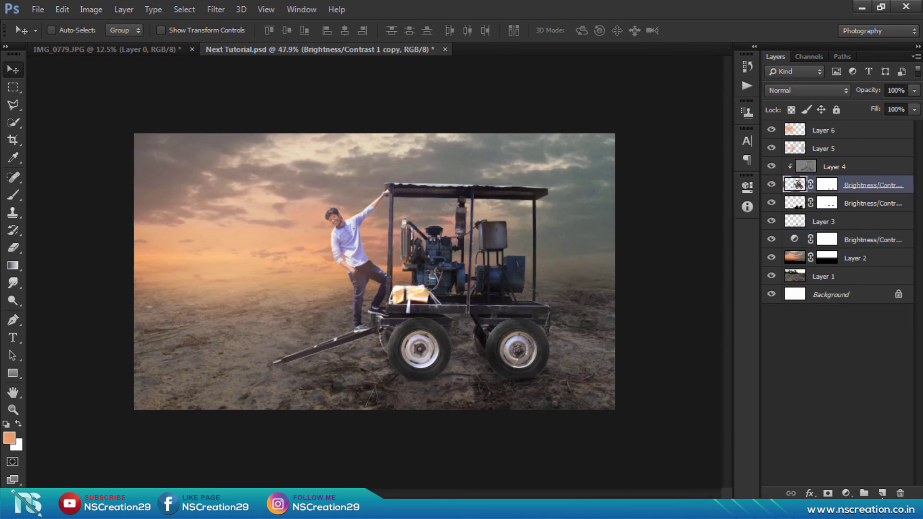
click(882, 494)
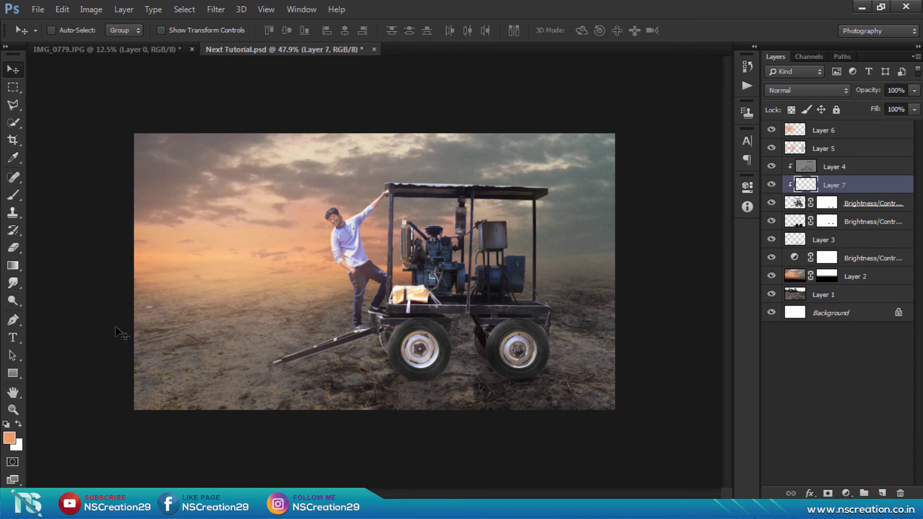
click(13, 195)
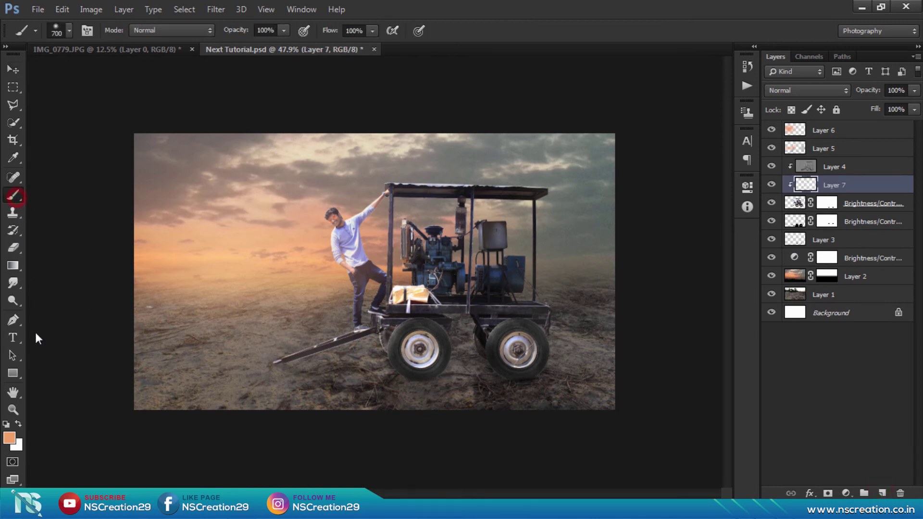
click(6, 425)
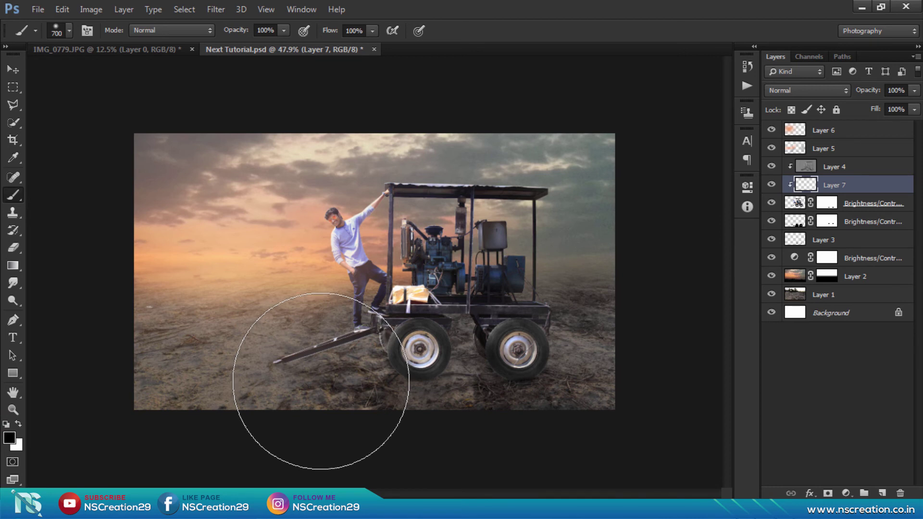
key(bracketleft)
key(bracketleft)
key(bracketleft)
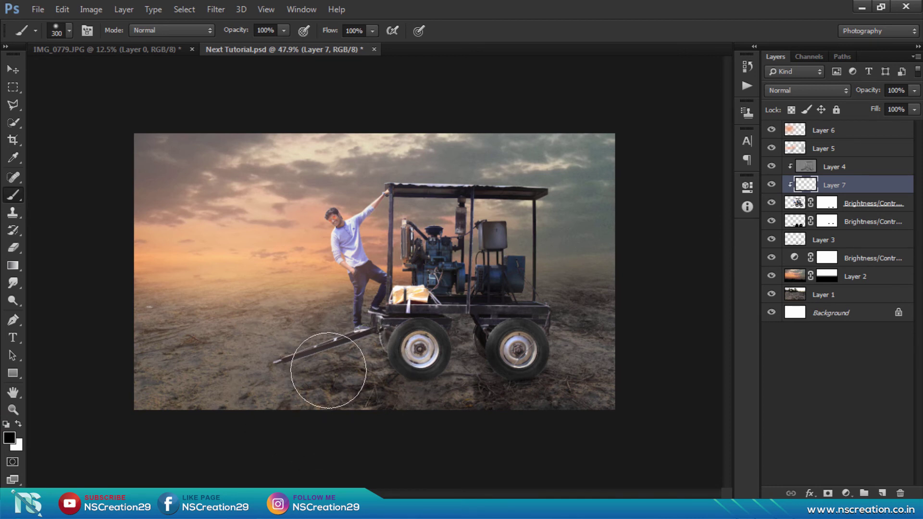
key(bracketleft)
key(bracketleft)
key(bracketleft)
key(bracketleft)
key(bracketleft)
key(bracketleft)
key(bracketleft)
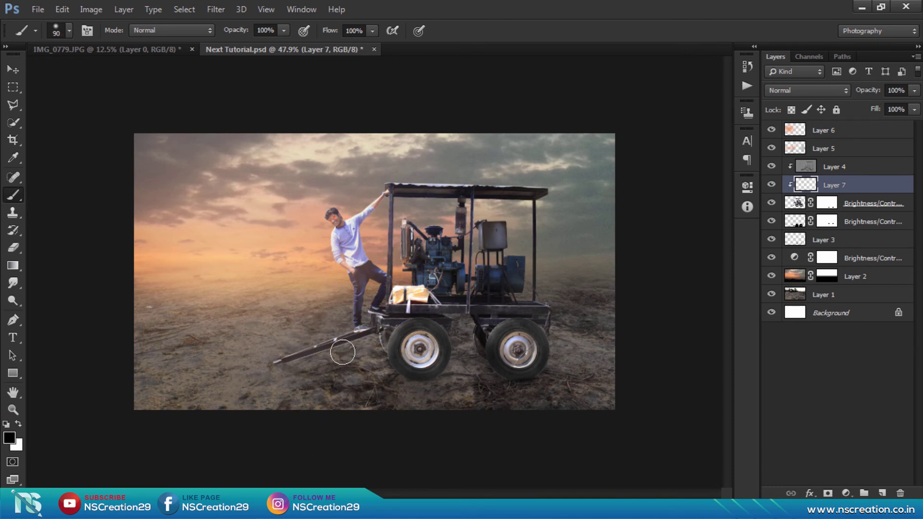
key(bracketleft)
key(bracketleft)
drag(355, 343, 330, 351)
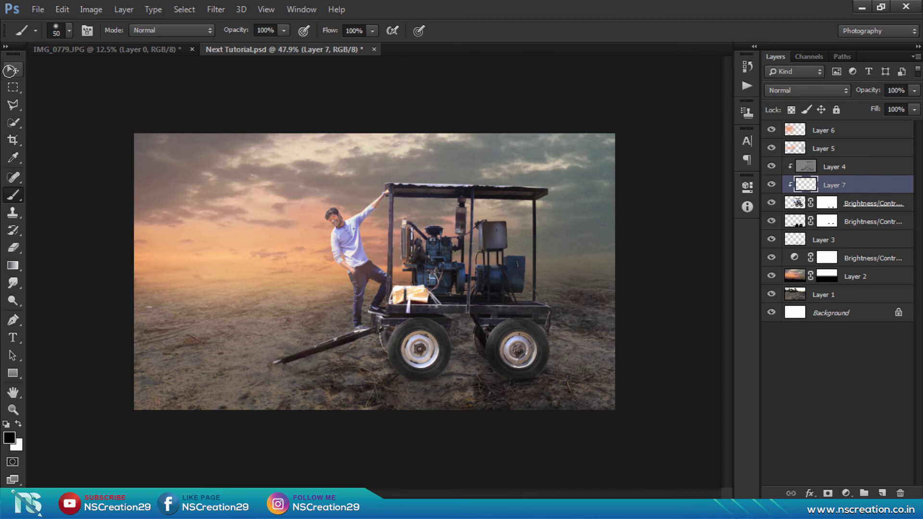
Fade the ramp shading layer to 39% opacity.
click(11, 71)
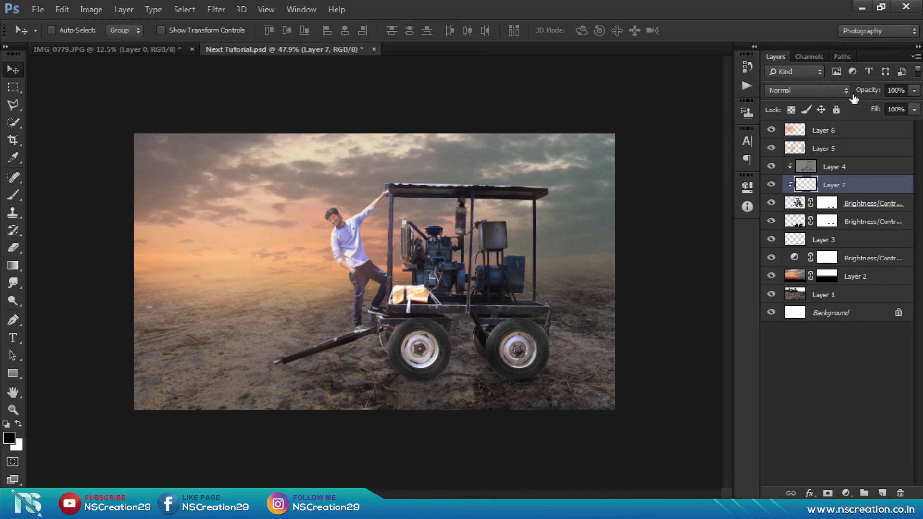
drag(863, 92, 845, 91)
scroll(652, 168, down, 3)
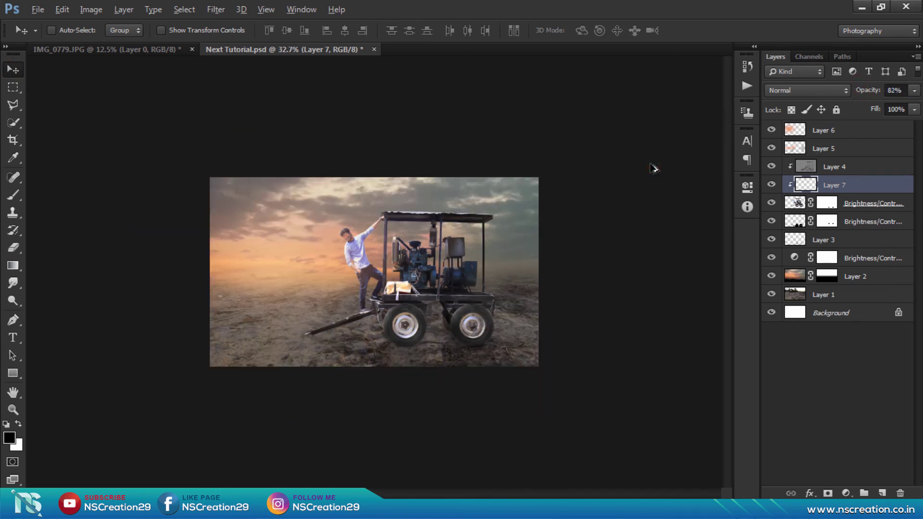
scroll(653, 168, up, 1)
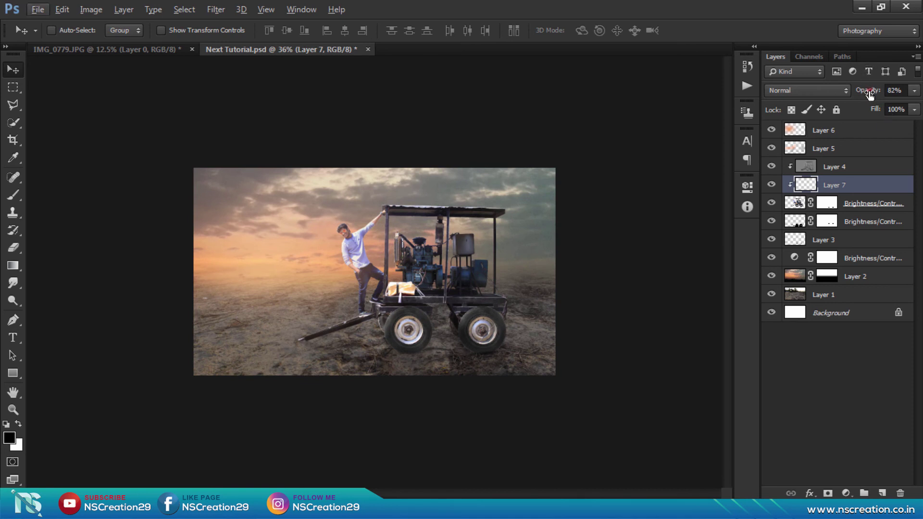
drag(868, 95, 839, 97)
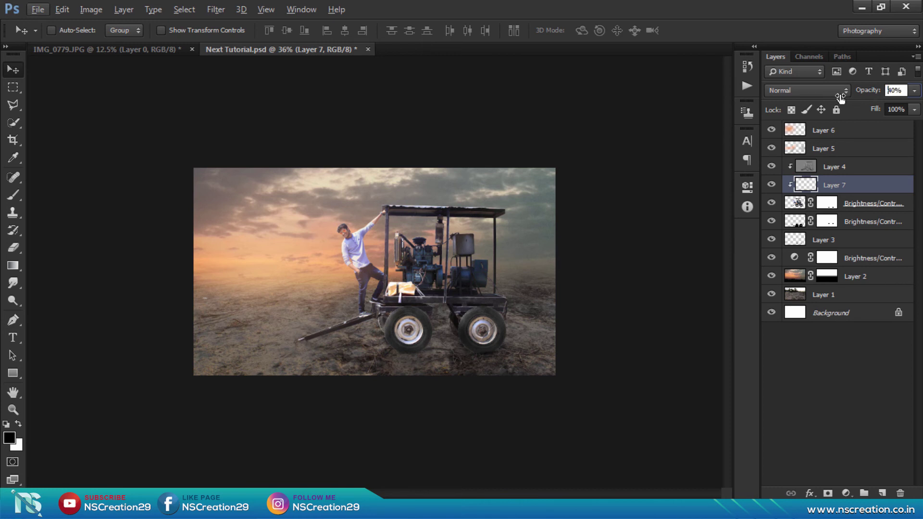
click(645, 198)
scroll(458, 270, up, 1)
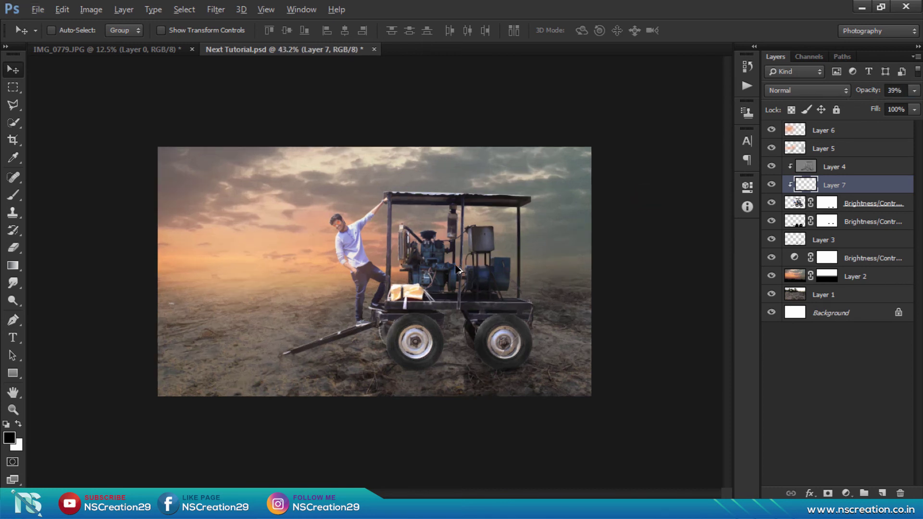
key(alt)
Stamp all visible layers above Layer 6 into a new merged Layer 8.
click(813, 119)
click(812, 130)
key(ctrl+shift+alt+e)
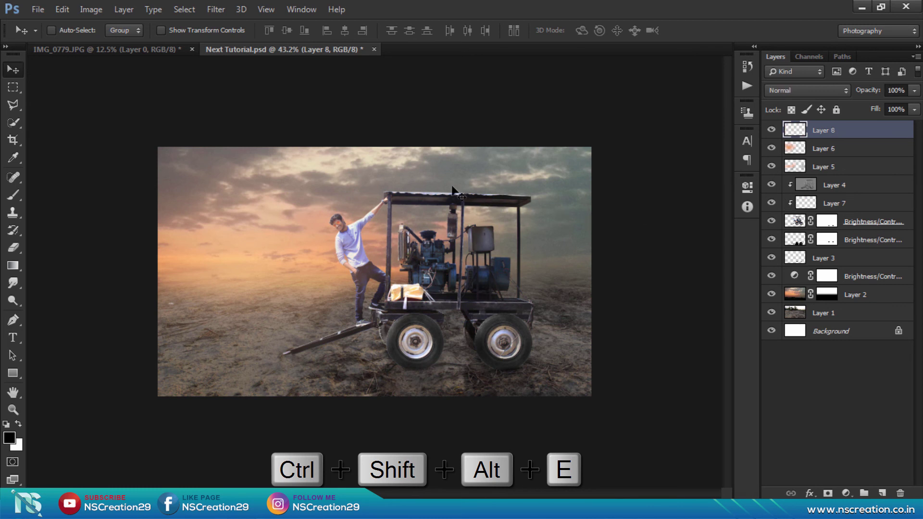
Grade Layer 8 in Camera Raw: Temperature -7, Tint +7, Exposure -0.20, Highlights +74, Shadows -18, Blacks +8.
click(216, 10)
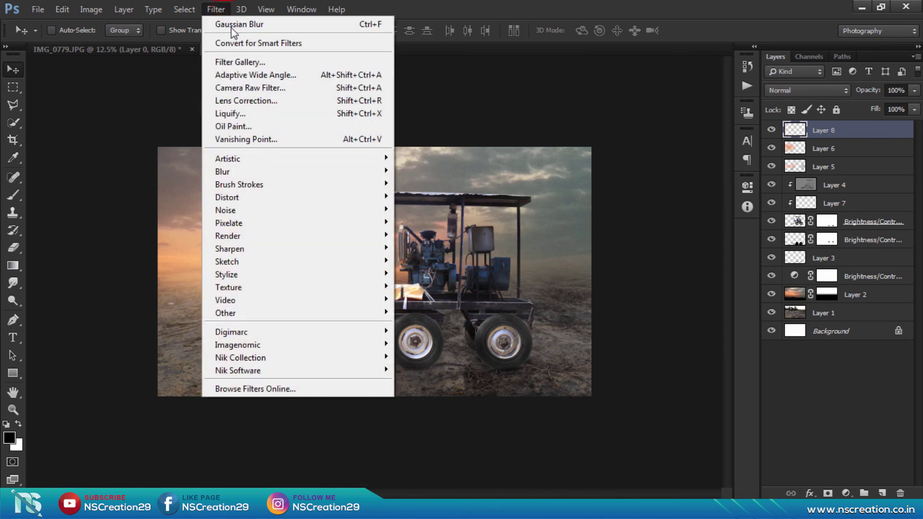
click(242, 87)
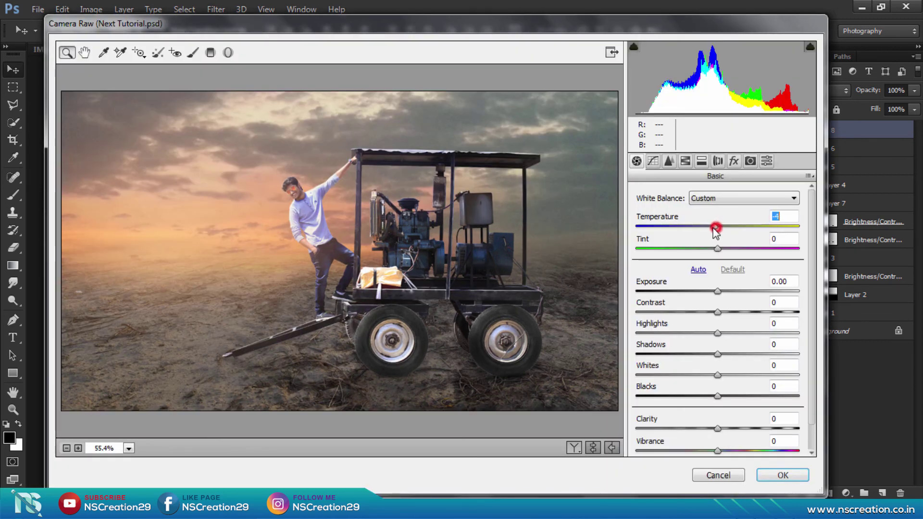
drag(716, 226, 723, 250)
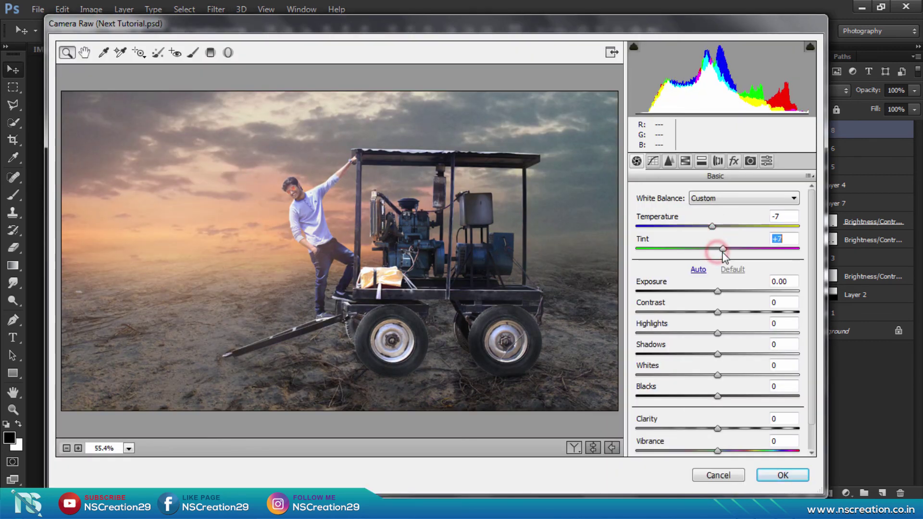
mouse_move(717, 291)
mouse_down()
mouse_move(720, 312)
mouse_move(714, 291)
mouse_up()
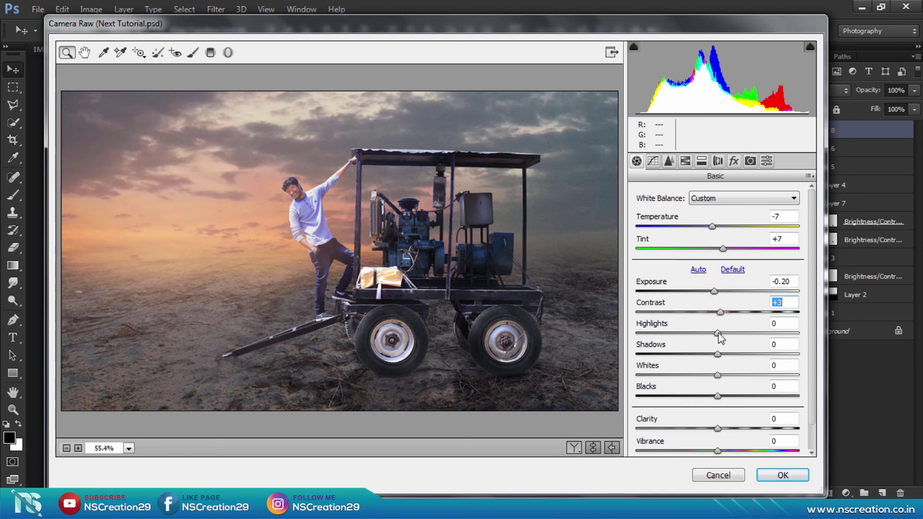
mouse_move(718, 333)
mouse_down()
mouse_move(694, 335)
mouse_move(749, 333)
mouse_move(709, 357)
mouse_up()
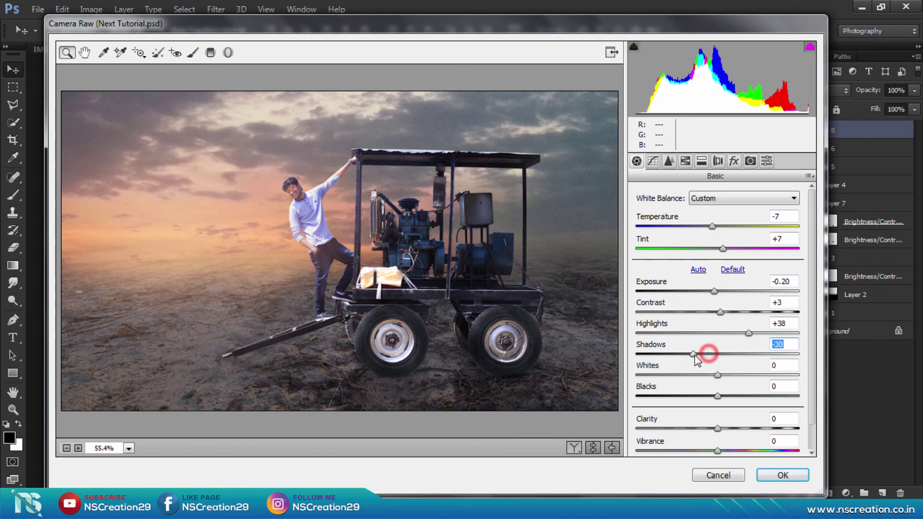
mouse_move(696, 358)
mouse_down()
mouse_move(733, 366)
mouse_move(715, 364)
mouse_up()
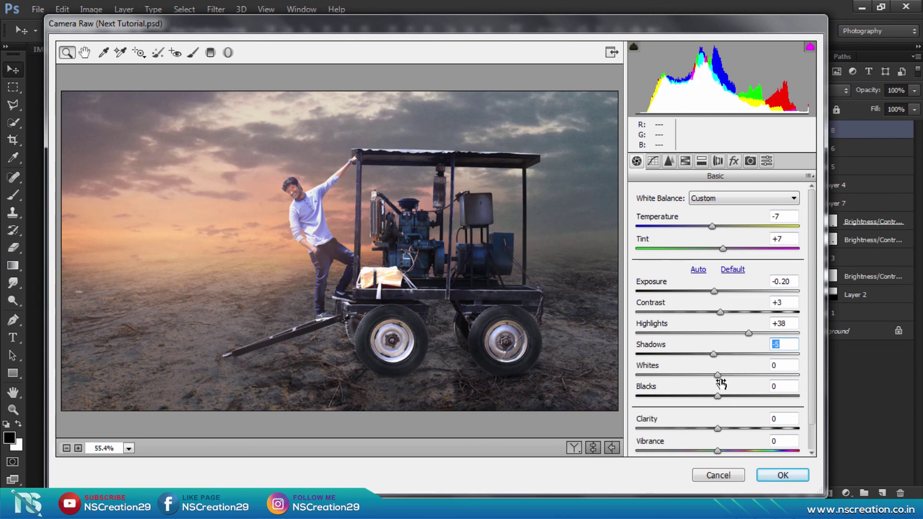
mouse_move(712, 355)
mouse_down()
mouse_move(702, 358)
mouse_move(702, 375)
mouse_up()
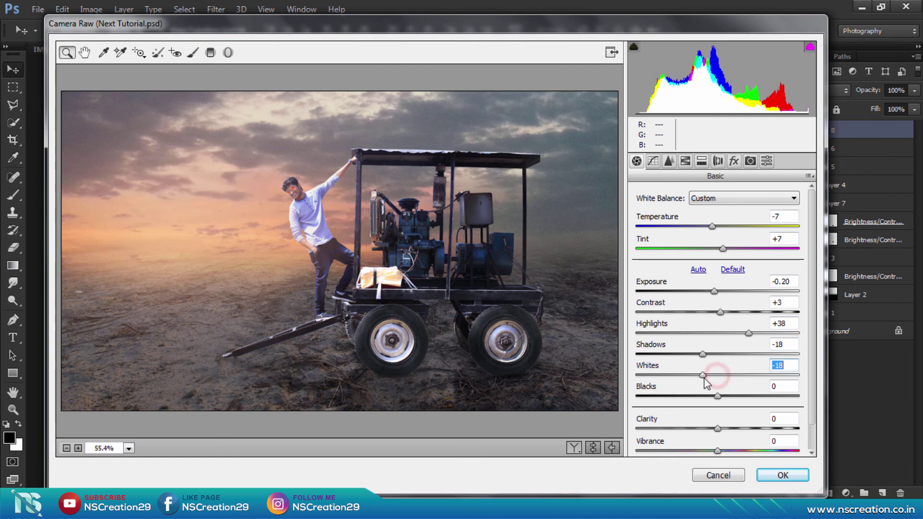
drag(748, 332, 774, 332)
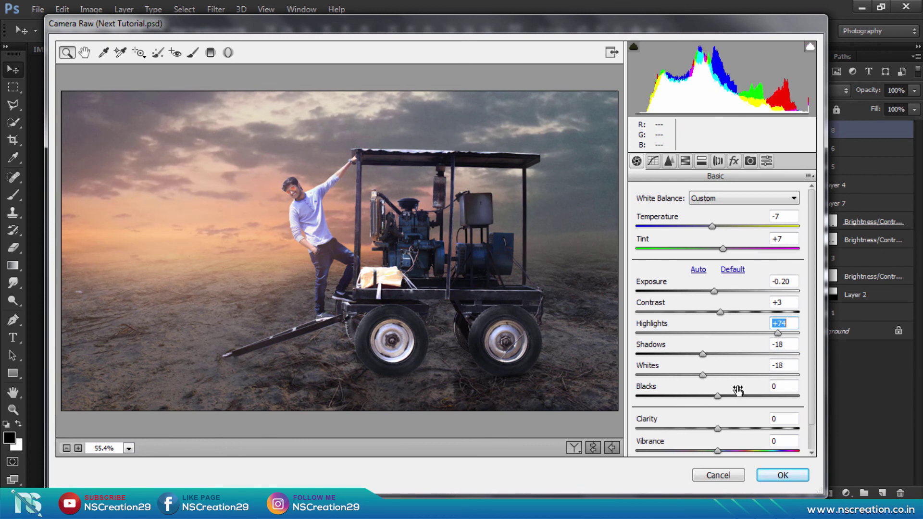
drag(718, 396, 724, 396)
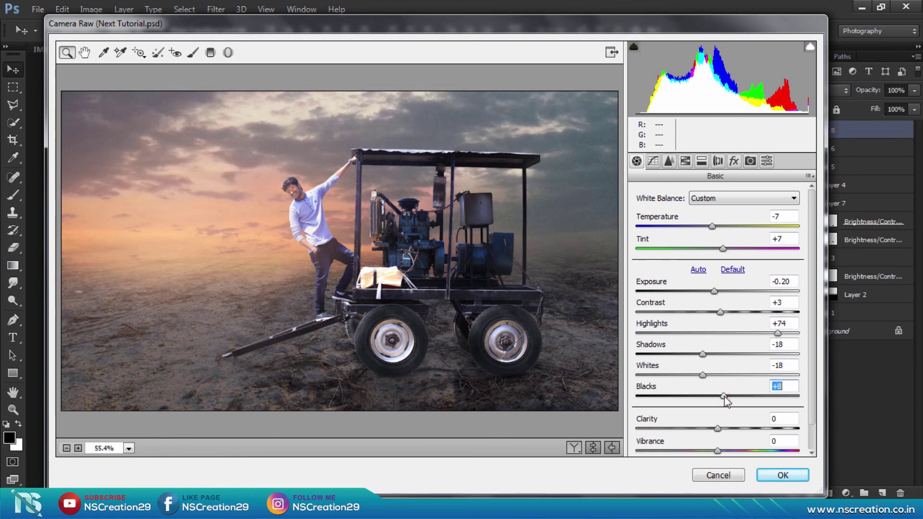
click(773, 472)
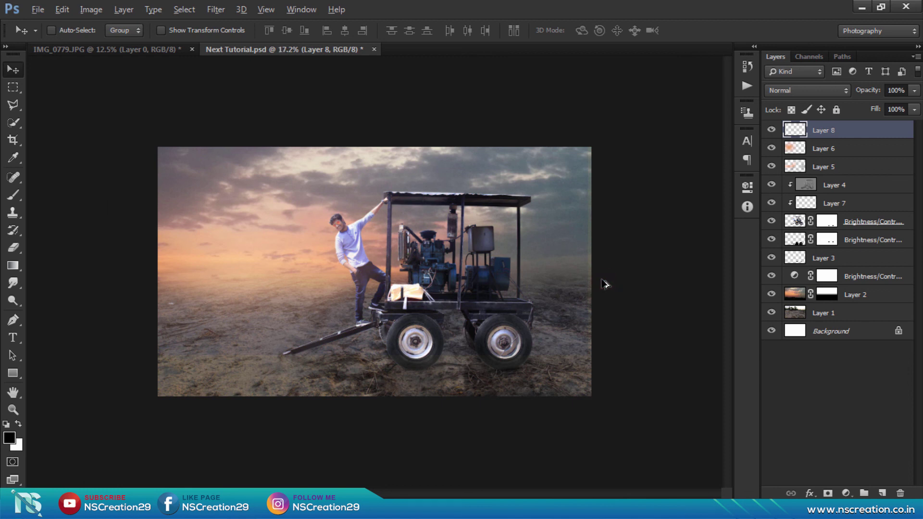
key(ctrl+minus)
key(ctrl+plus)
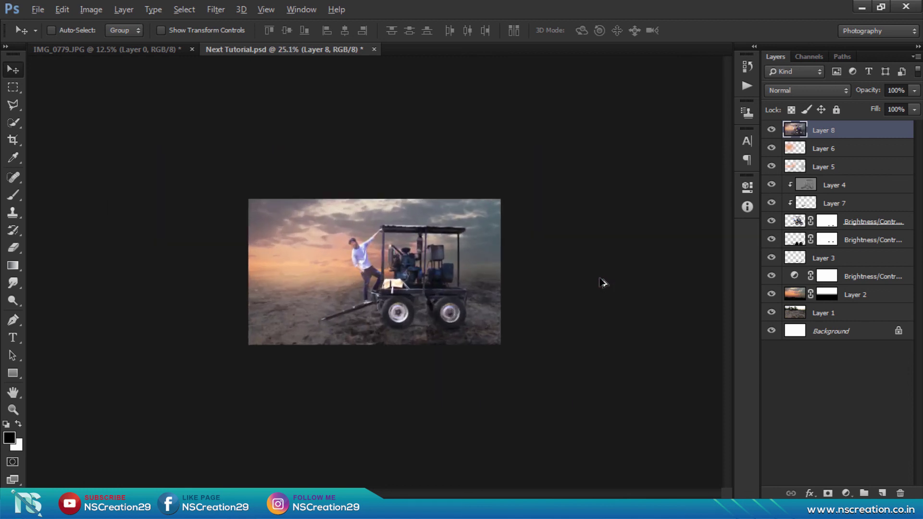